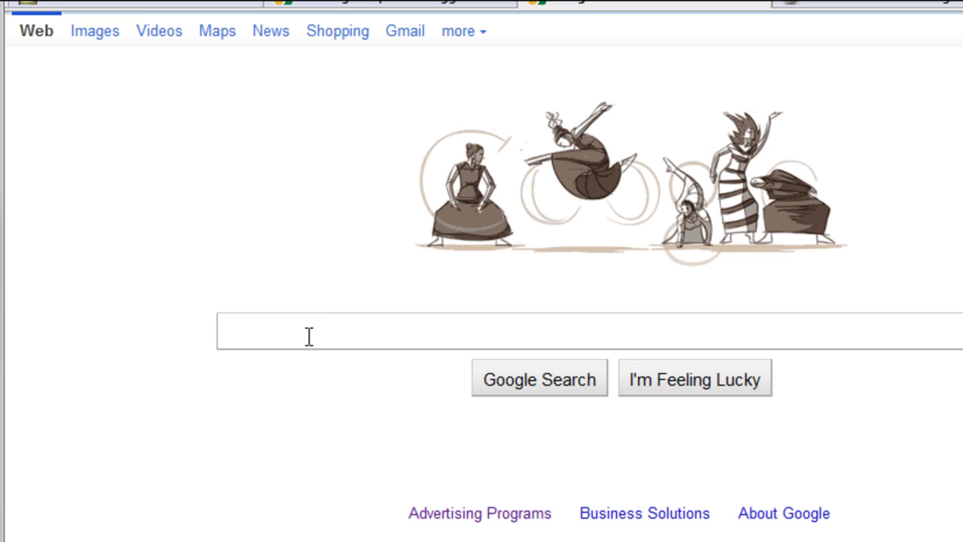
Search Google for "blogger relations" intitle:"guest post" and look through the first page of results
{"action": "left_click", "coordinate": [314, 322]}
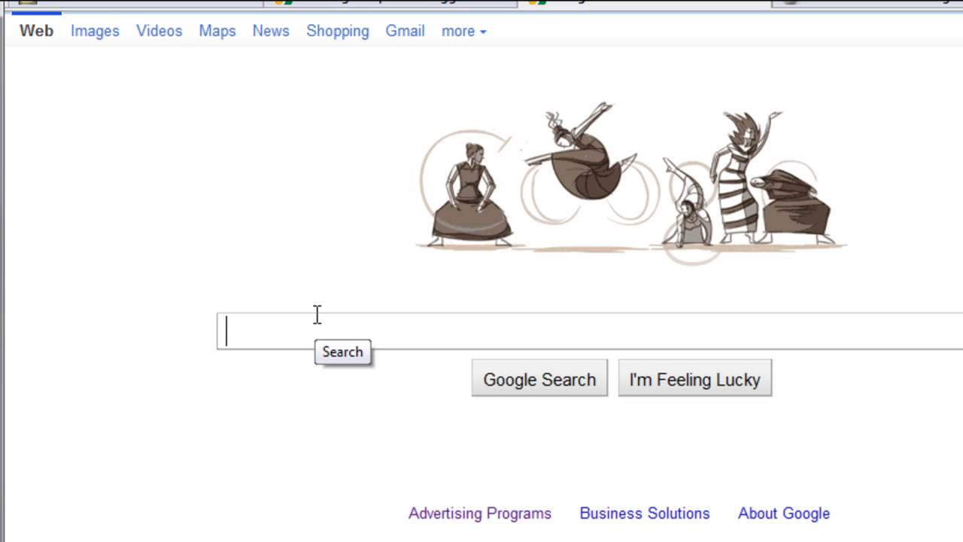
{"action": "type", "text": "\"blogg"}
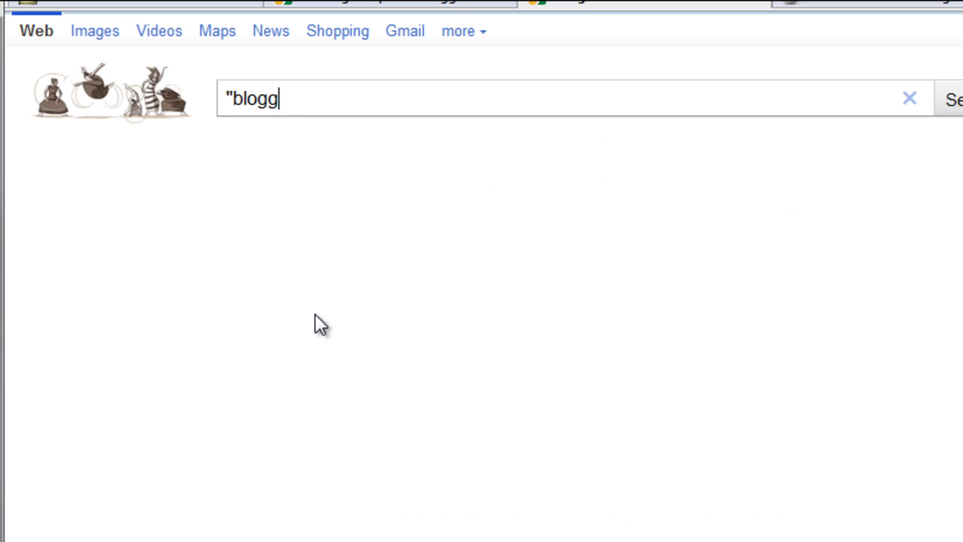
{"action": "type", "text": "er relations\" intite"}
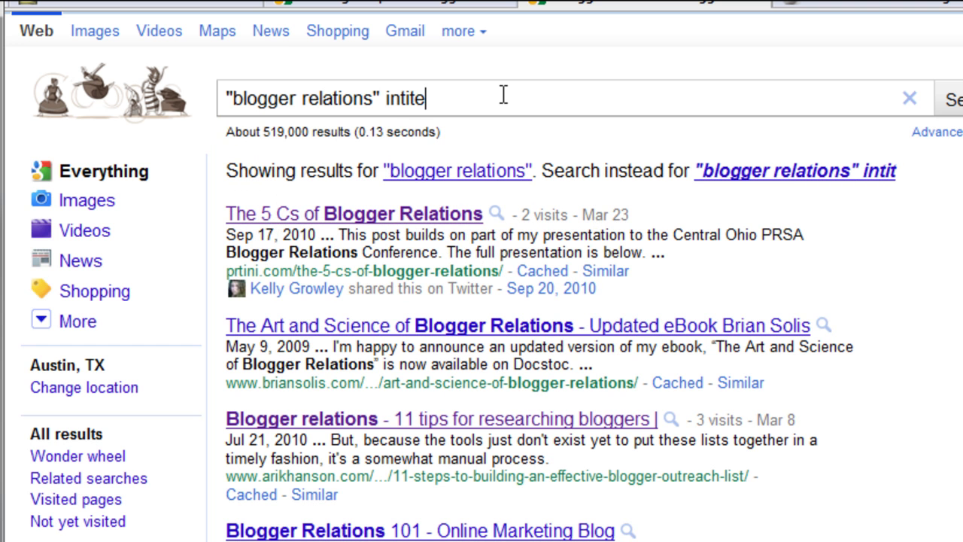
{"action": "key", "text": "BackSpace"}
{"action": "type", "text": "le:\"guest "}
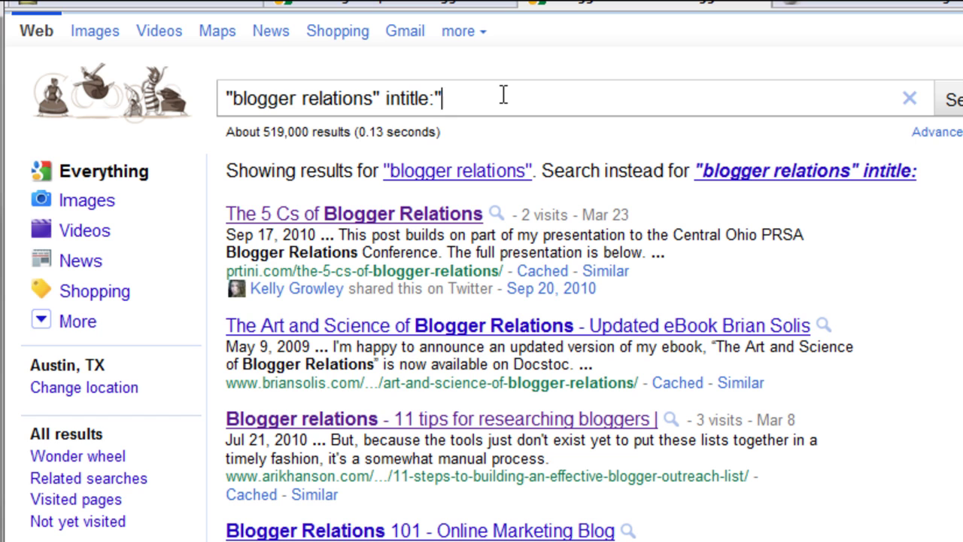
{"action": "type", "text": "post\""}
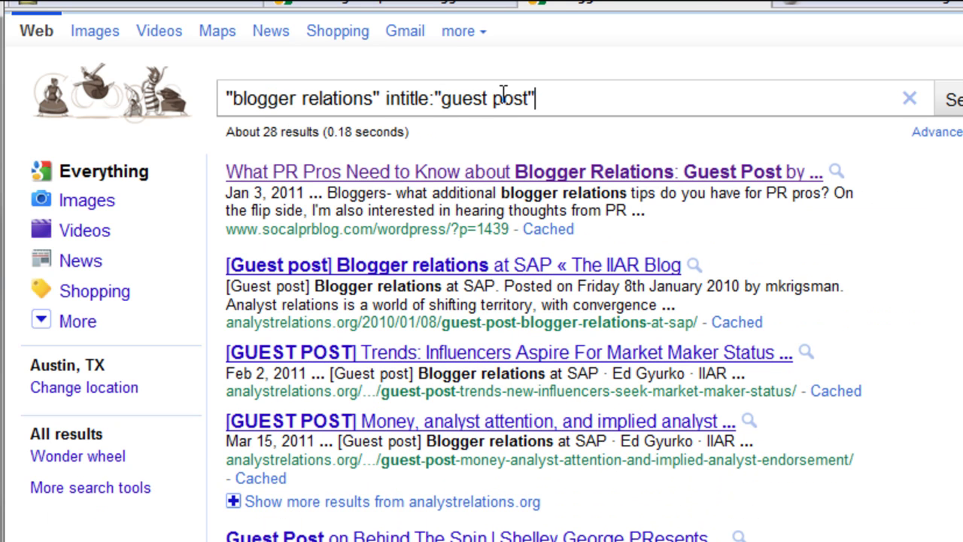
{"action": "scroll", "coordinate": [526, 301], "scroll_direction": "down", "scroll_amount": 10}
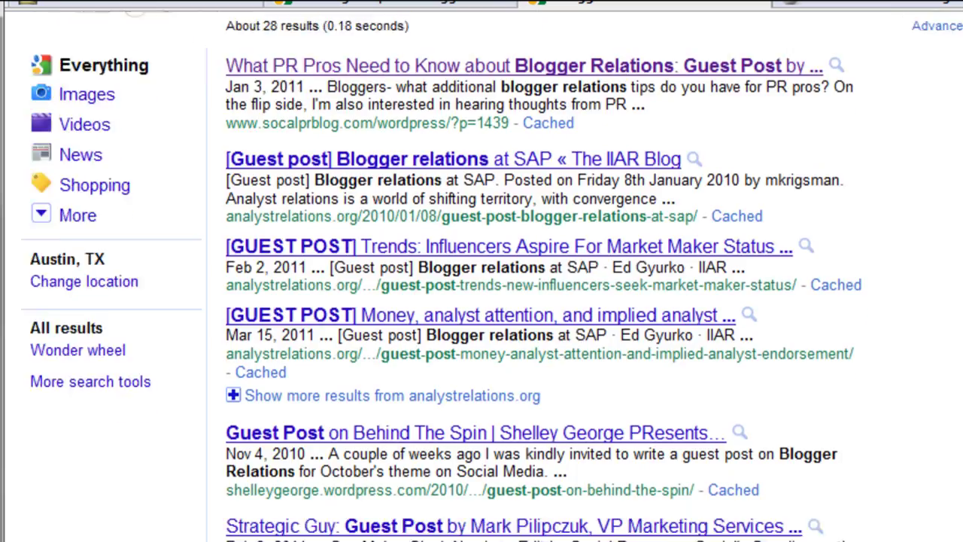
{"action": "scroll", "coordinate": [527, 301], "scroll_direction": "up", "scroll_amount": 1}
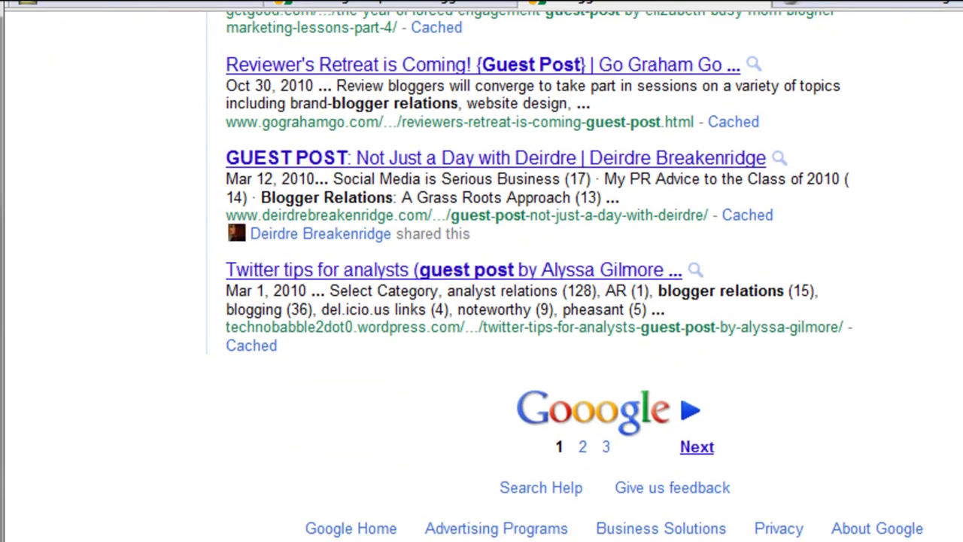
{"action": "scroll", "coordinate": [526, 301], "scroll_direction": "up", "scroll_amount": 15}
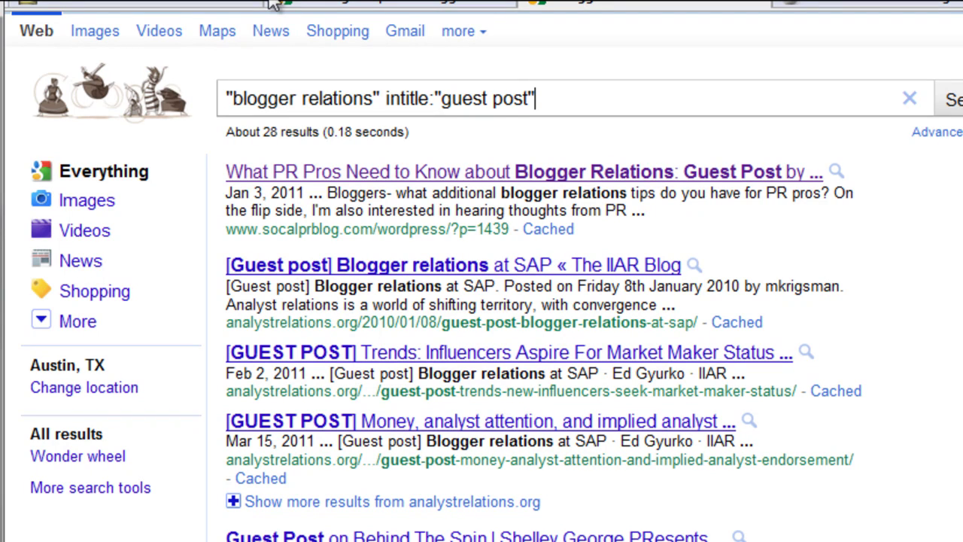
Switch to BuzzStream and start a new set of prospecting searches named "Blogger Relations - Guest Post Opps"
{"action": "left_click", "coordinate": [164, 6]}
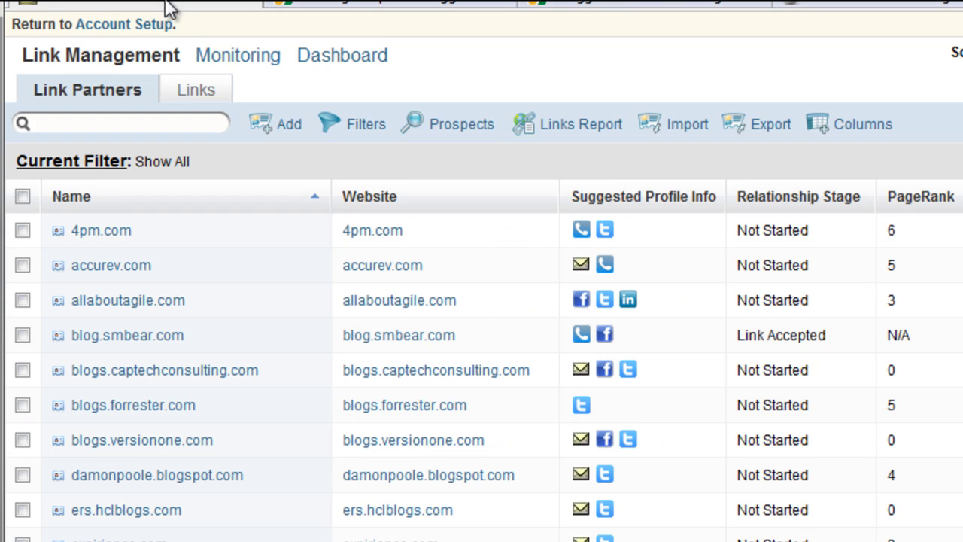
{"action": "left_click", "coordinate": [475, 140]}
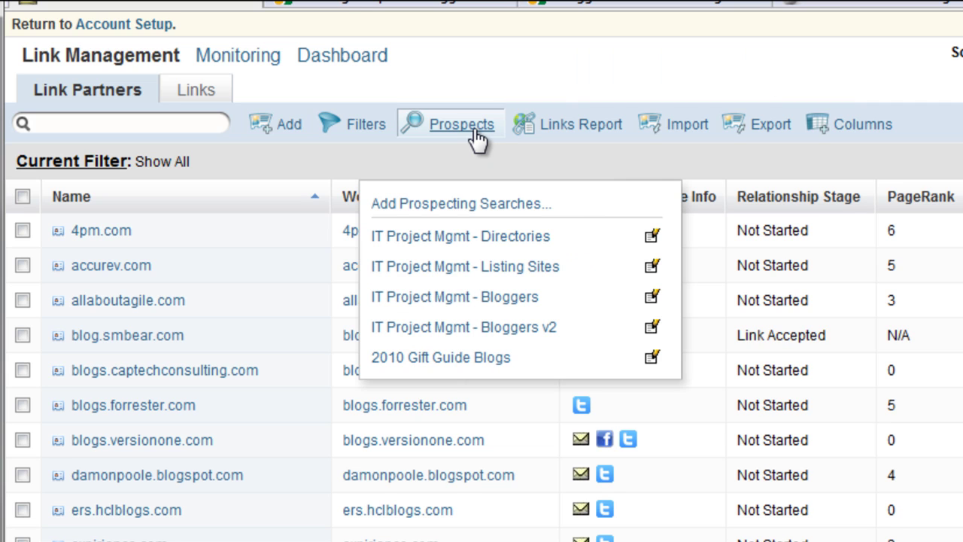
{"action": "left_click", "coordinate": [460, 205]}
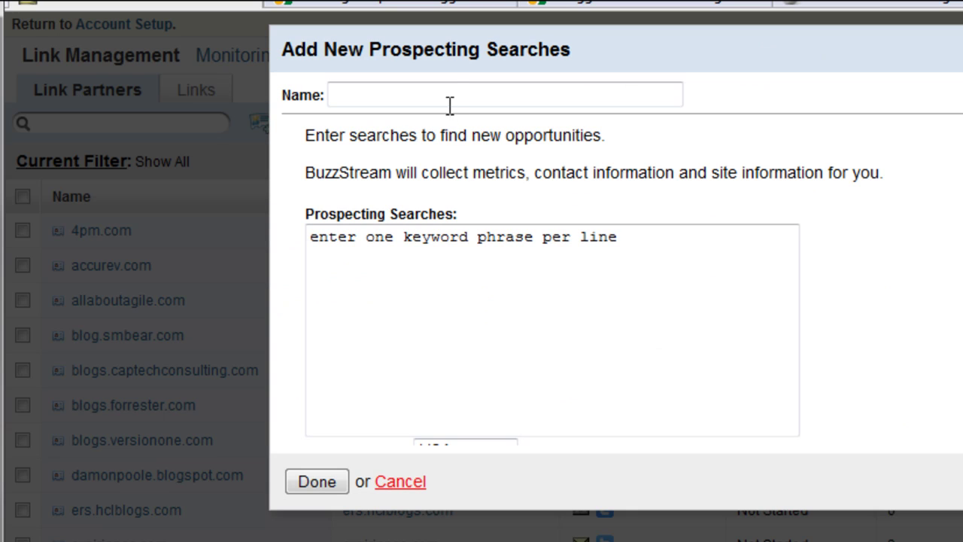
{"action": "left_click", "coordinate": [457, 87]}
{"action": "type", "text": "Blogger R"}
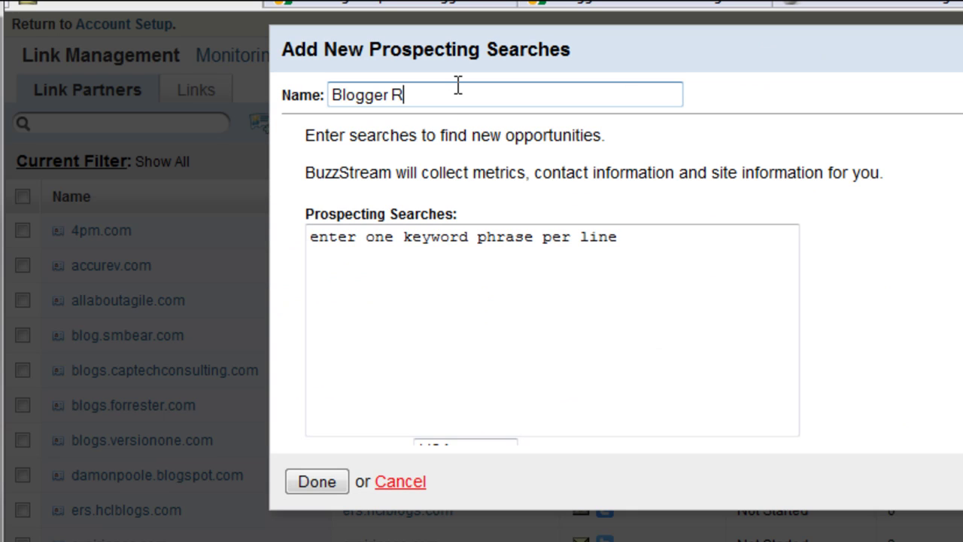
{"action": "type", "text": "elations - Gu"}
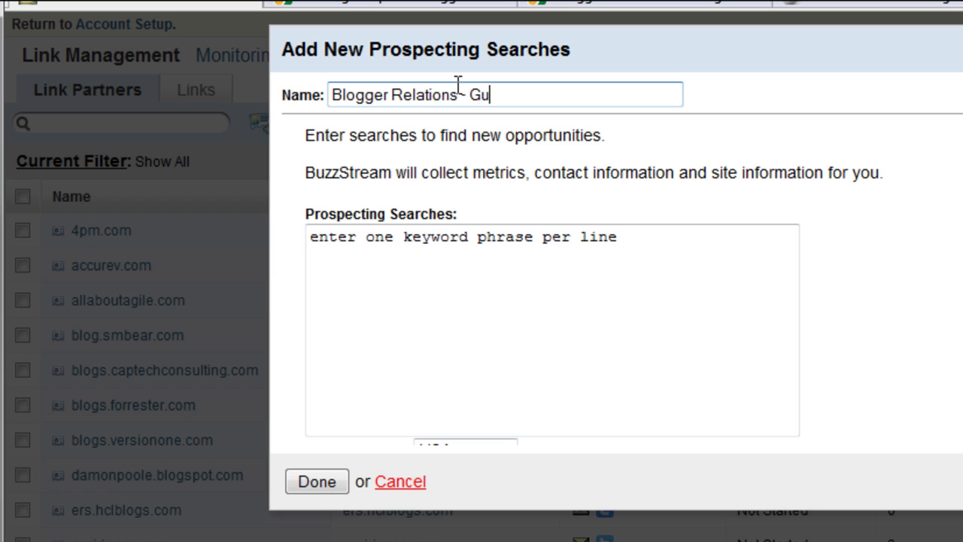
{"action": "type", "text": "est Post Opps"}
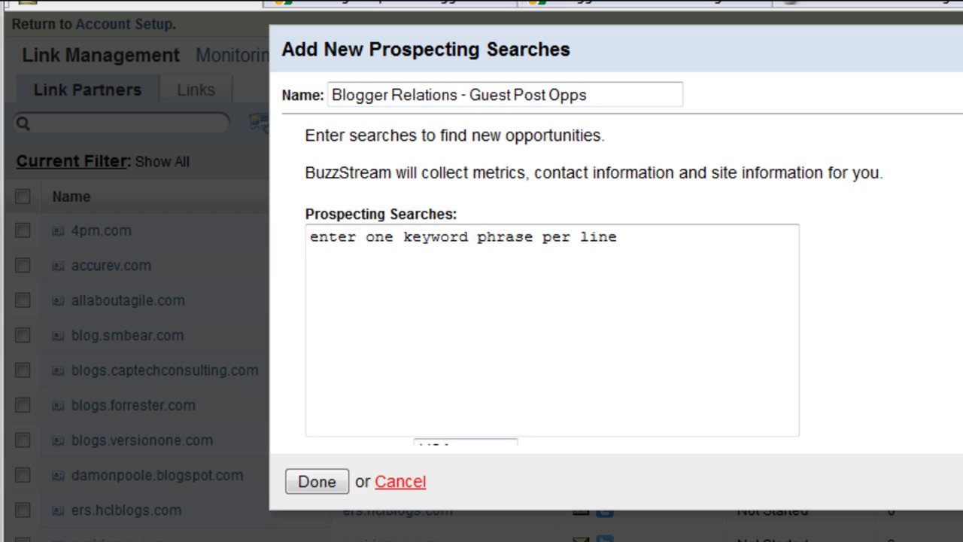
Enter intitle:"guest post" searches, one per line, for "blogger relations", "blogger outreach", "public relations" and "influencer relations"
{"action": "left_click", "coordinate": [498, 239]}
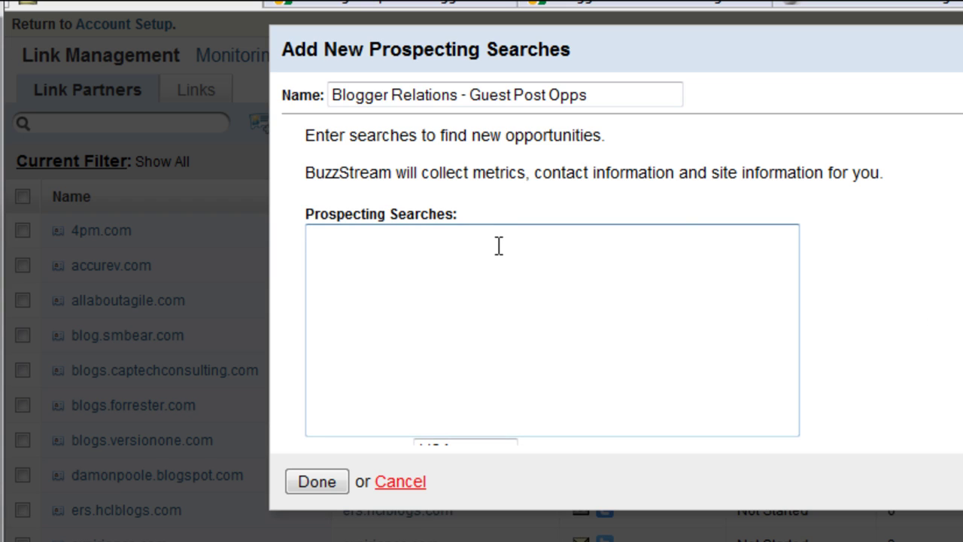
{"action": "type", "text": "\"blogger relations\" intitle:\"guest post\""}
{"action": "key", "text": "Return"}
{"action": "type", "text": "\"blogger outreach\" intitle:\"guest post\""}
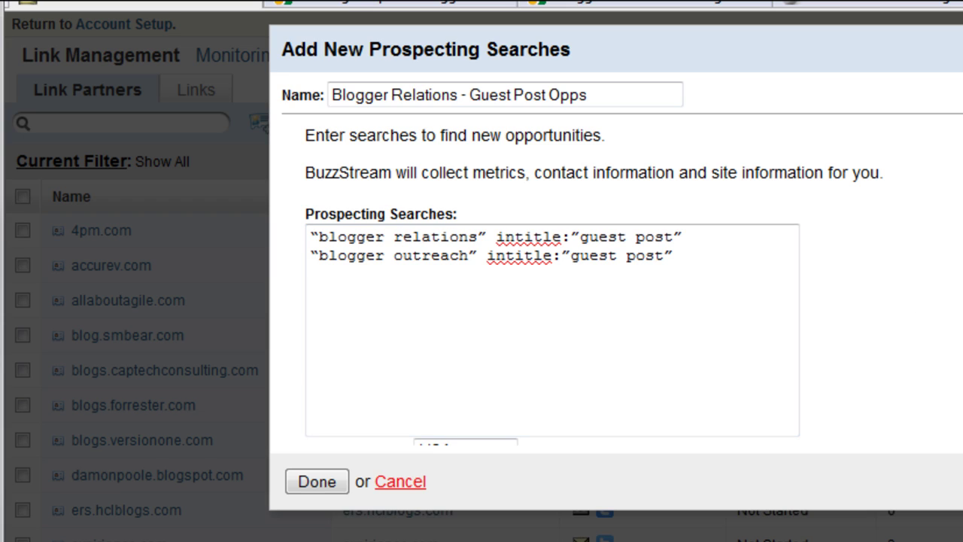
{"action": "left_click", "coordinate": [724, 248]}
{"action": "type", "text": "\"public relations\" intitle:\"guest post\""}
{"action": "key", "text": "Return"}
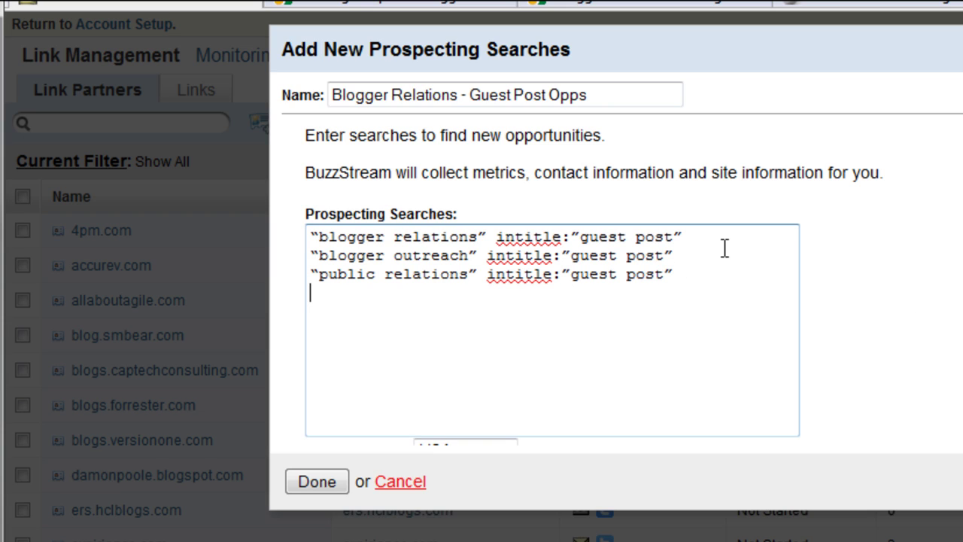
{"action": "type", "text": "\"influencer relations\" intitle:\"guest post\""}
{"action": "key", "text": "Return"}
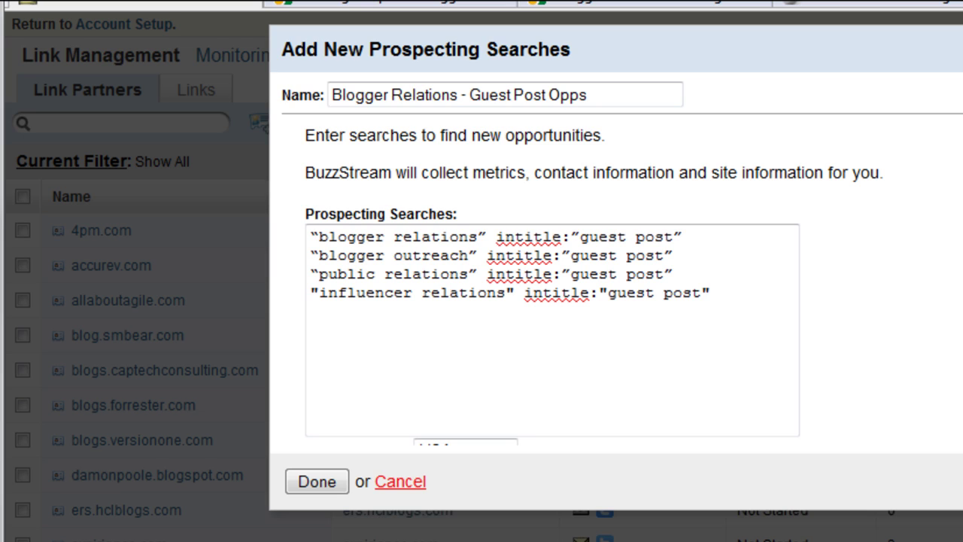
Add two more search lines combining "Add blog post" with "blogger relations" and with "public relations"
{"action": "left_click", "coordinate": [759, 294]}
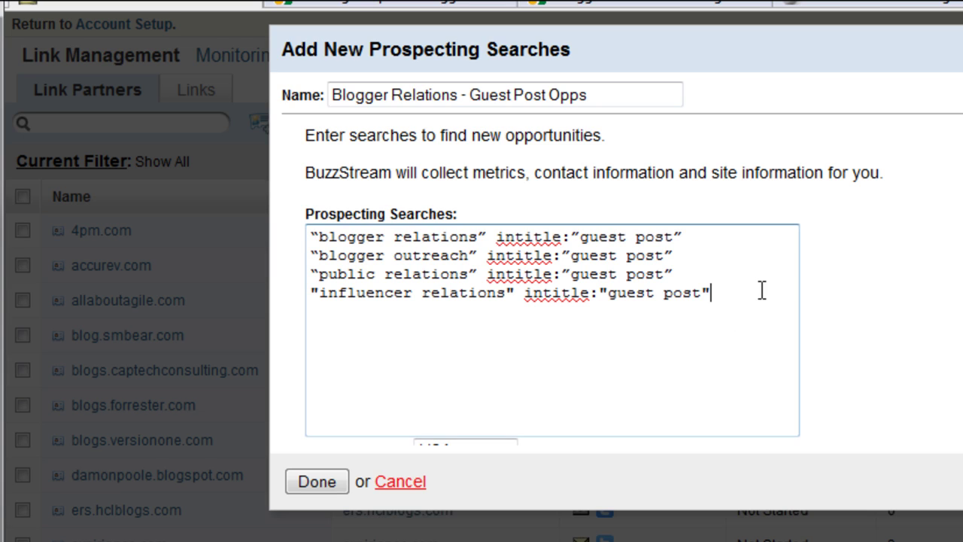
{"action": "key", "text": "Return"}
{"action": "type", "text": "\"Add blog post\" \"blogger relations\""}
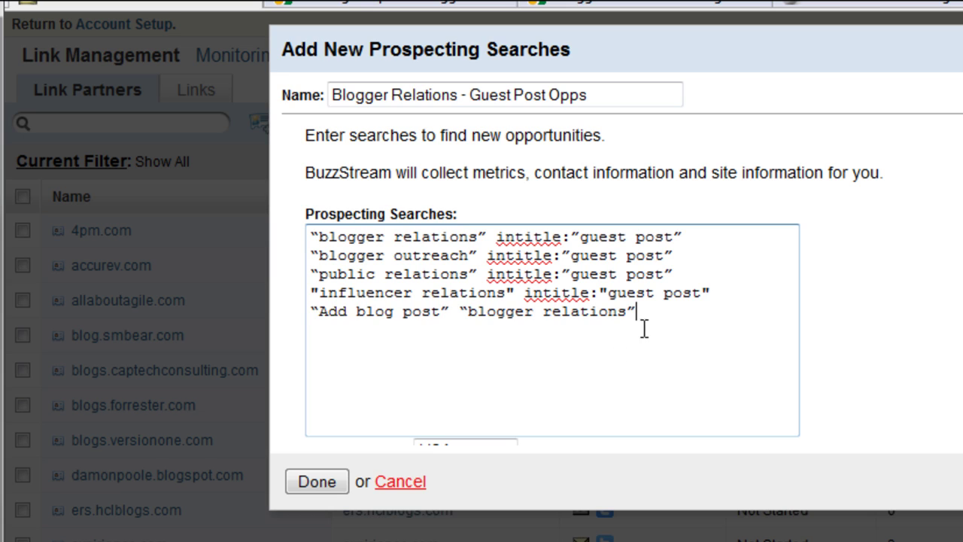
{"action": "key", "text": "Return"}
{"action": "type", "text": "\"Add blog post\" \"blogger relations\""}
{"action": "double_click", "coordinate": [497, 329]}
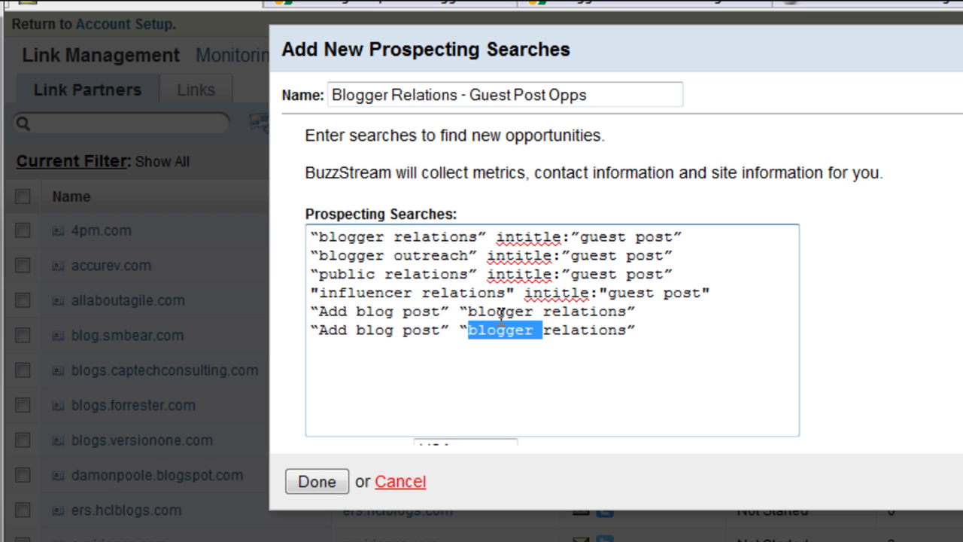
{"action": "type", "text": "public"}
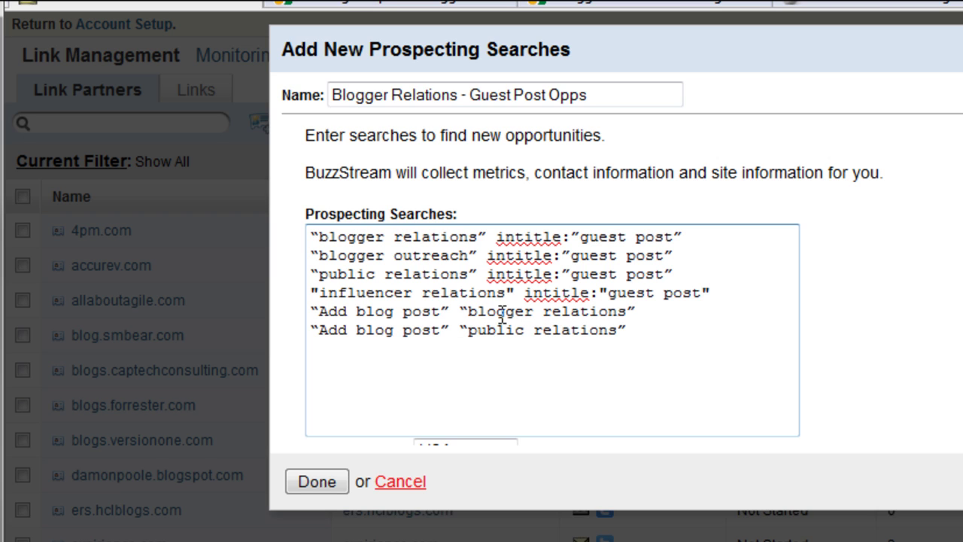
Check the available search types for the new prospecting searches and keep Web selected
{"action": "scroll", "coordinate": [937, 277], "scroll_direction": "down", "scroll_amount": 5}
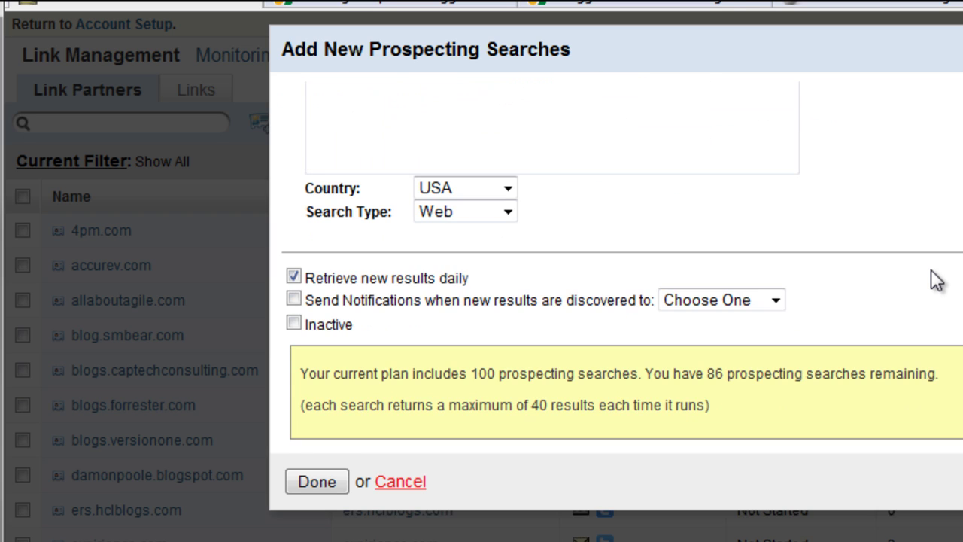
{"action": "scroll", "coordinate": [936, 279], "scroll_direction": "up", "scroll_amount": 3}
{"action": "left_click", "coordinate": [467, 316]}
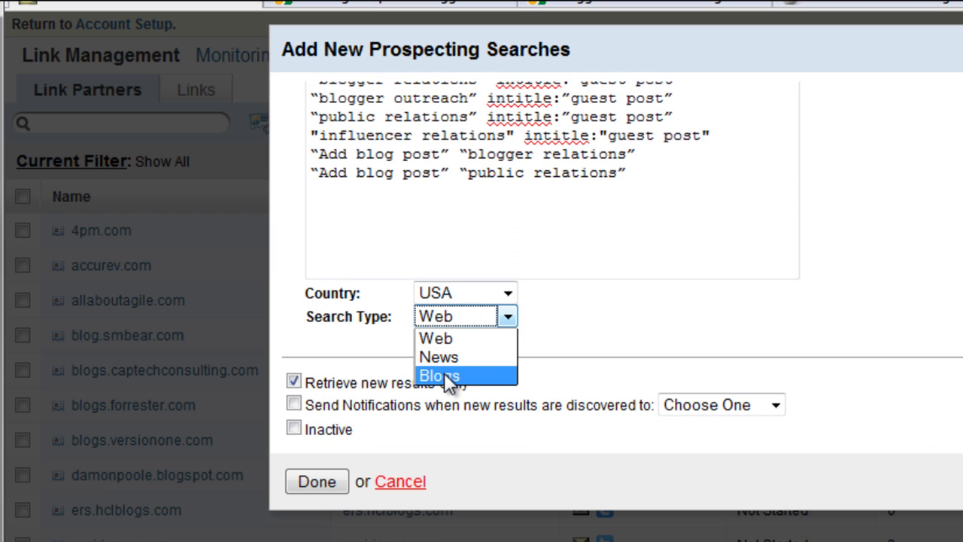
{"action": "left_click", "coordinate": [439, 335]}
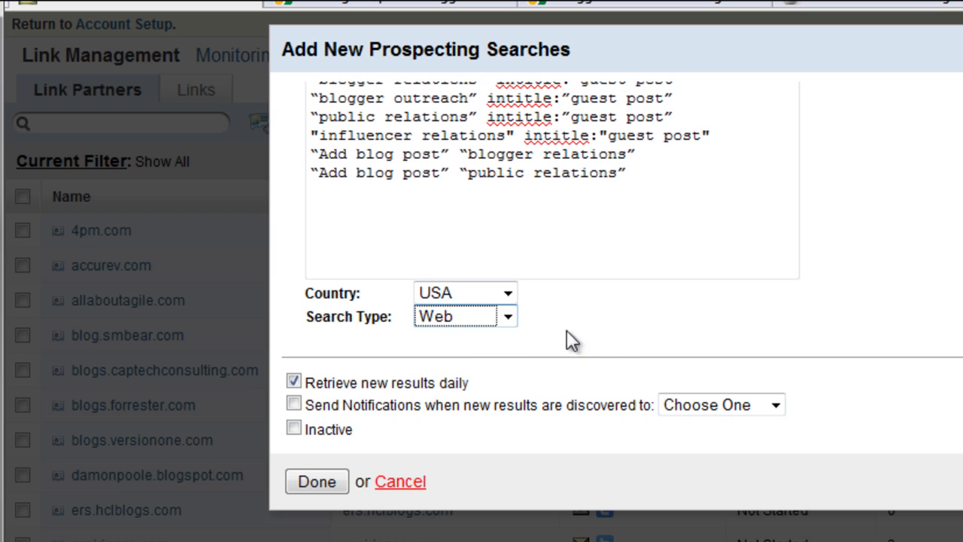
Enable notifications to Me when new results are discovered, and save the prospecting searches
{"action": "scroll", "coordinate": [616, 323], "scroll_direction": "down", "scroll_amount": 3}
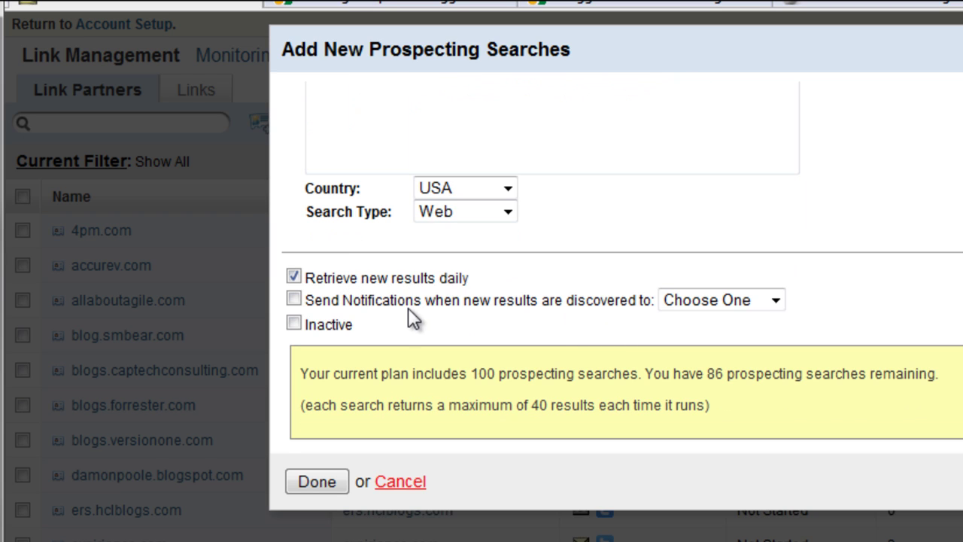
{"action": "left_click", "coordinate": [294, 299]}
{"action": "left_click", "coordinate": [749, 302]}
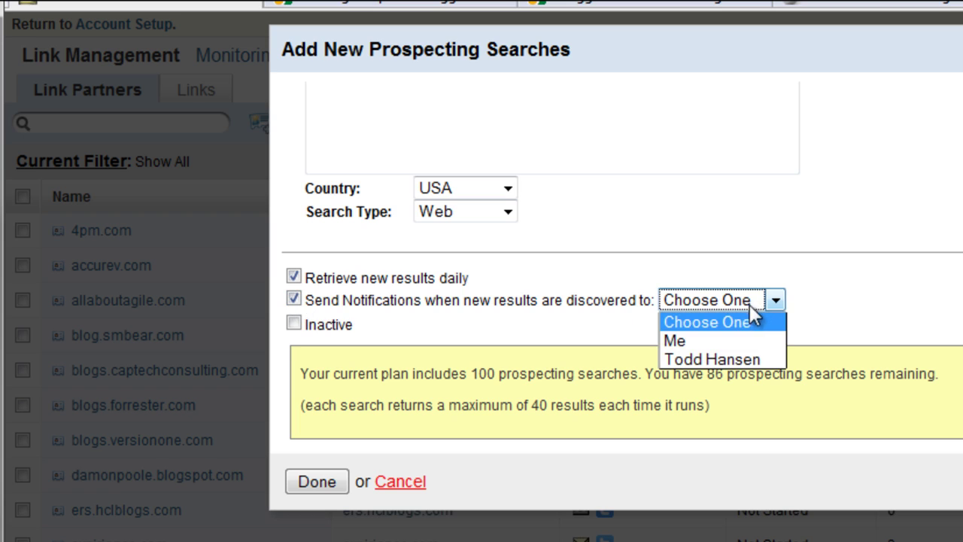
{"action": "left_click", "coordinate": [732, 341]}
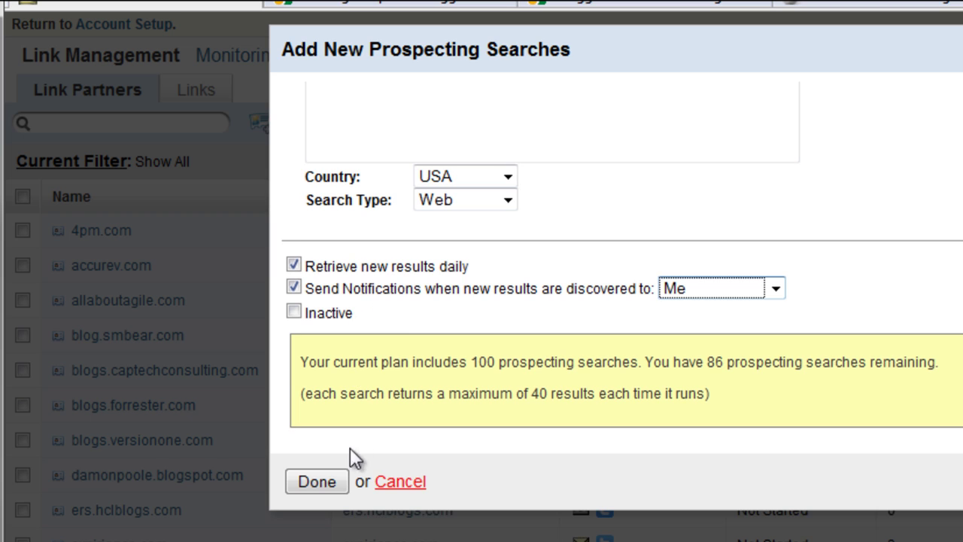
{"action": "left_click", "coordinate": [316, 481]}
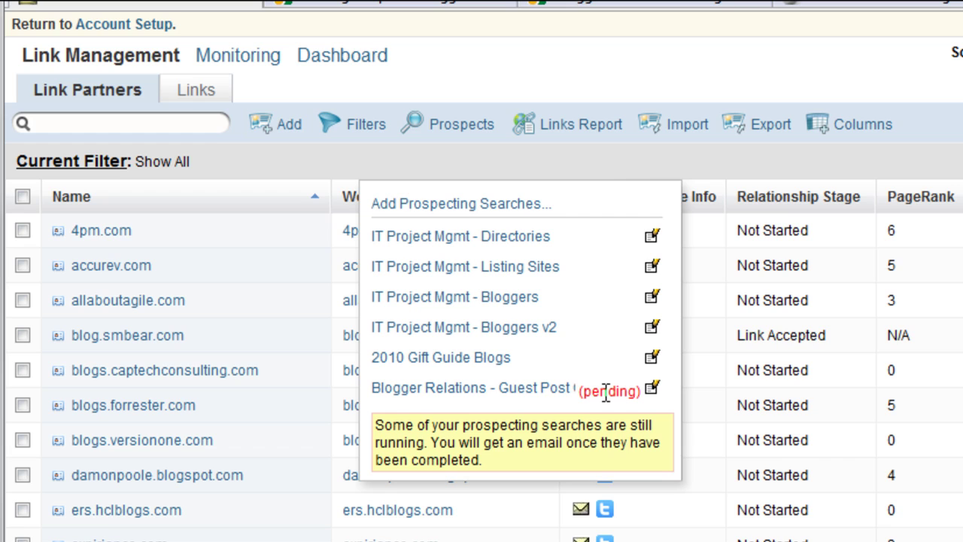
Open the prospects for "Blogger Relations - Guest Post Opps" and narrow the Highest SERP Position and PageRank columns
{"action": "left_click", "coordinate": [509, 233]}
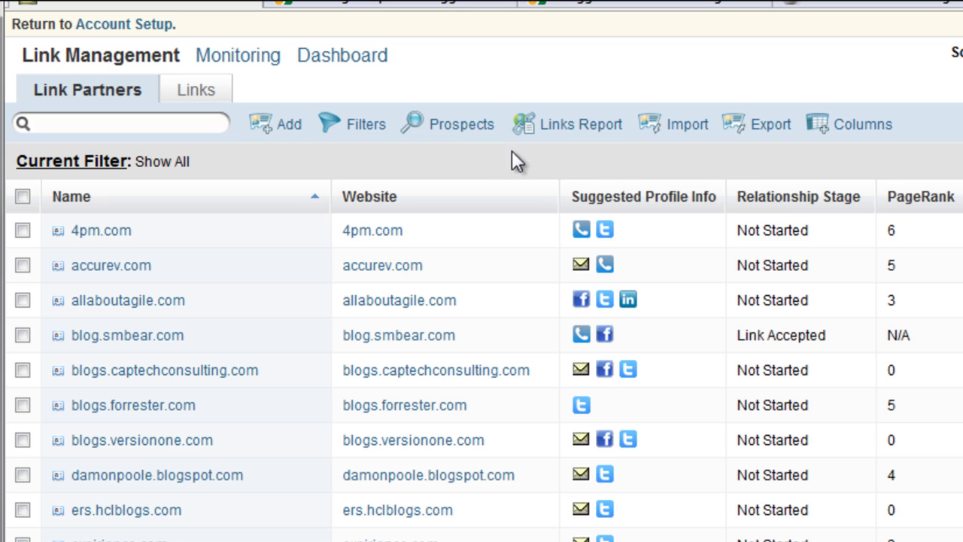
{"action": "left_click", "coordinate": [470, 129]}
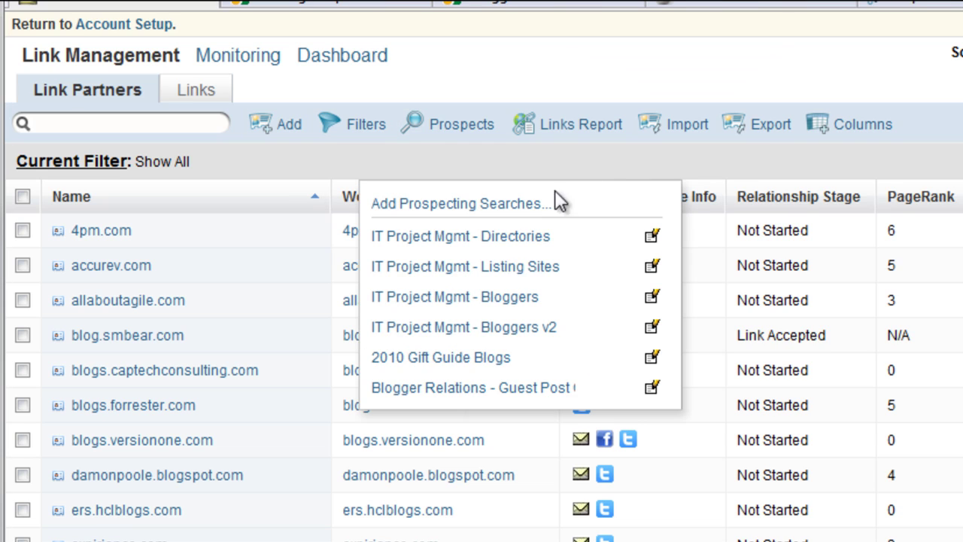
{"action": "left_click", "coordinate": [456, 388]}
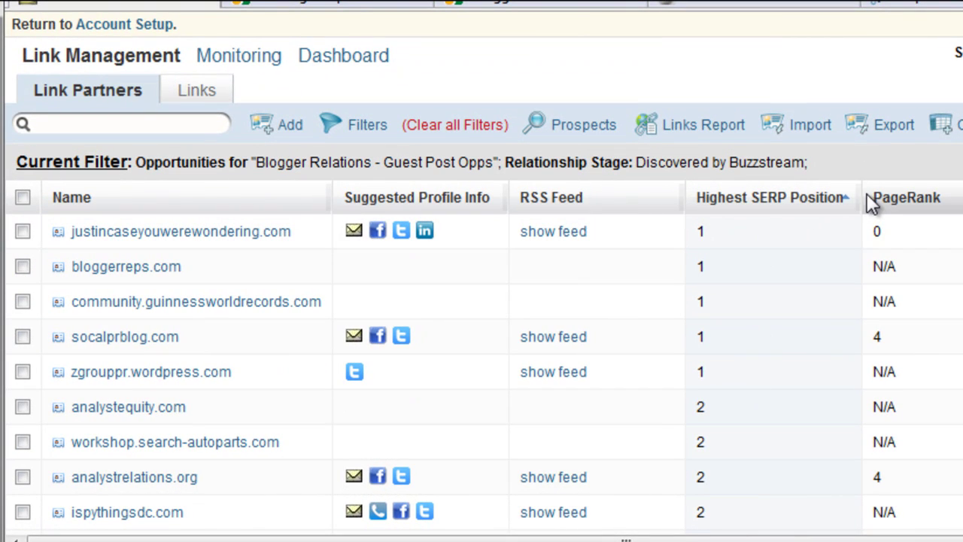
{"action": "left_click_drag", "start_coordinate": [862, 198], "coordinate": [779, 197]}
{"action": "left_click_drag", "start_coordinate": [903, 197], "coordinate": [875, 197]}
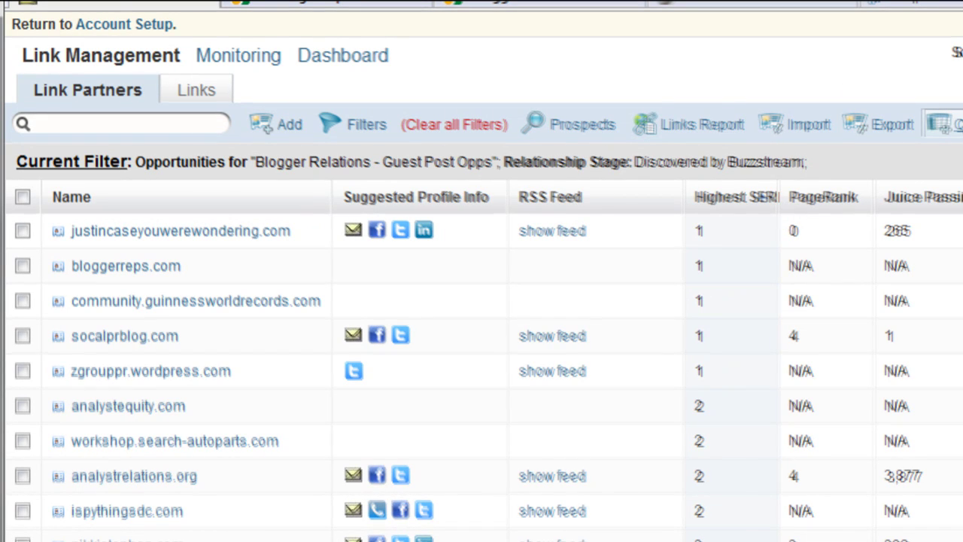
Check which Prospecting Metrics are available in the prospect list's column preferences without changing the selection
{"action": "left_click", "coordinate": [960, 129]}
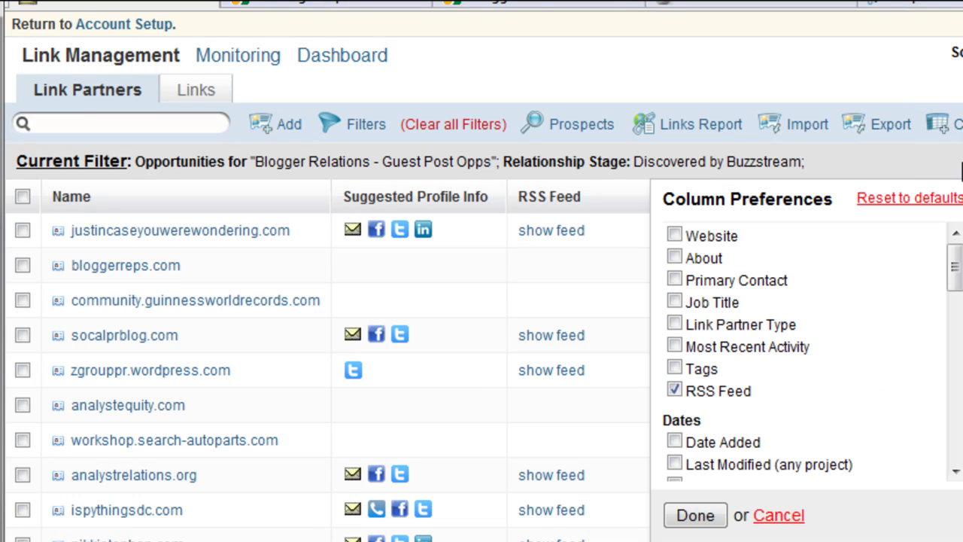
{"action": "left_click_drag", "start_coordinate": [956, 252], "coordinate": [954, 435]}
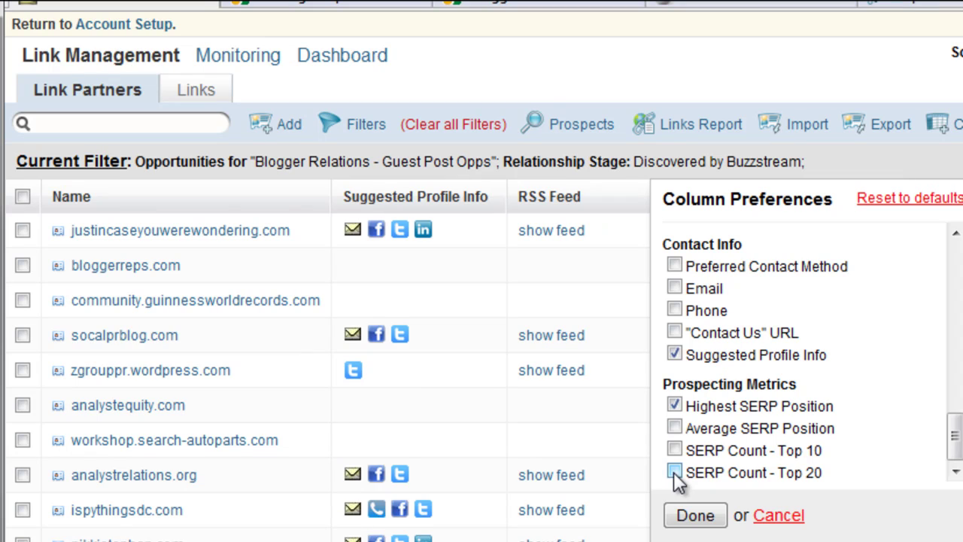
{"action": "left_click", "coordinate": [778, 516]}
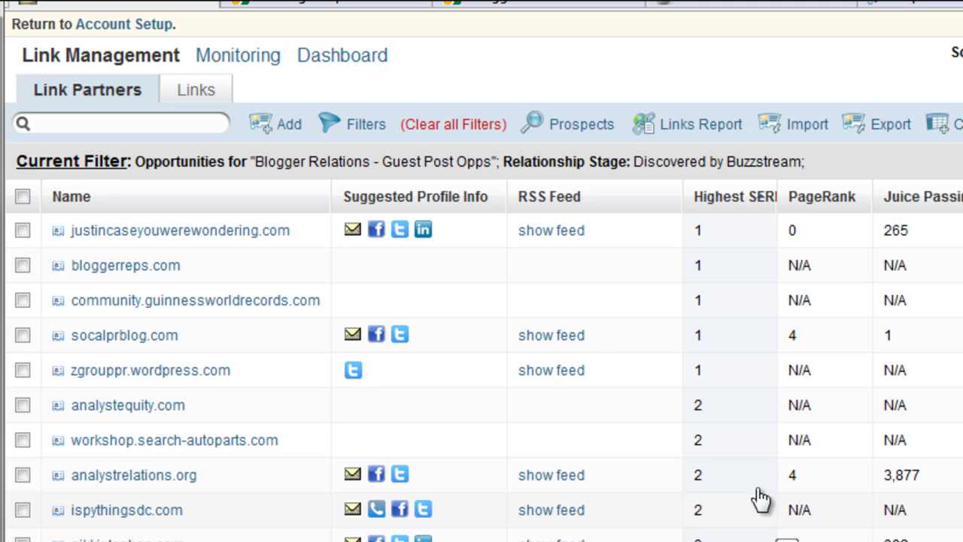
Narrow the Name, RSS Feed and Juice Passing Links columns of the prospect list
{"action": "left_click_drag", "start_coordinate": [326, 199], "coordinate": [198, 198]}
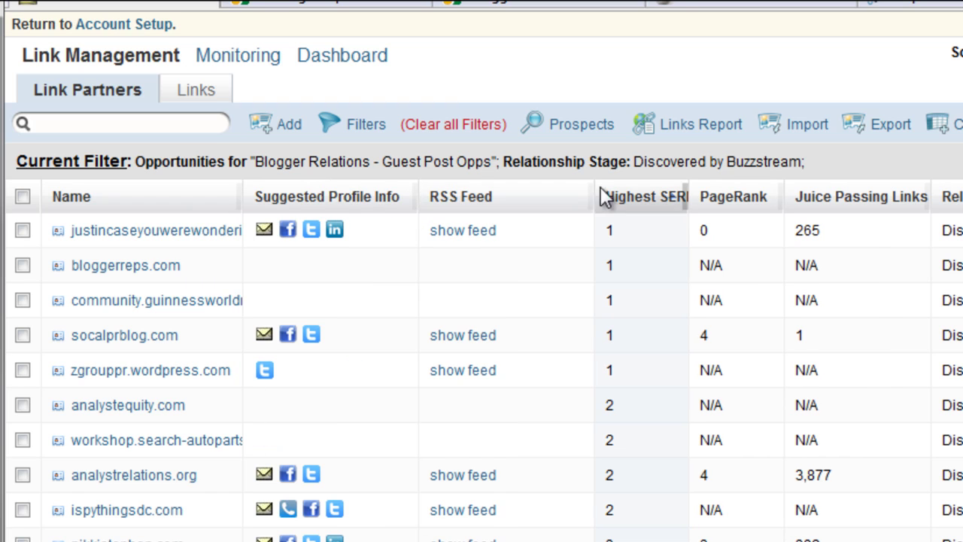
{"action": "left_click_drag", "start_coordinate": [592, 198], "coordinate": [508, 193]}
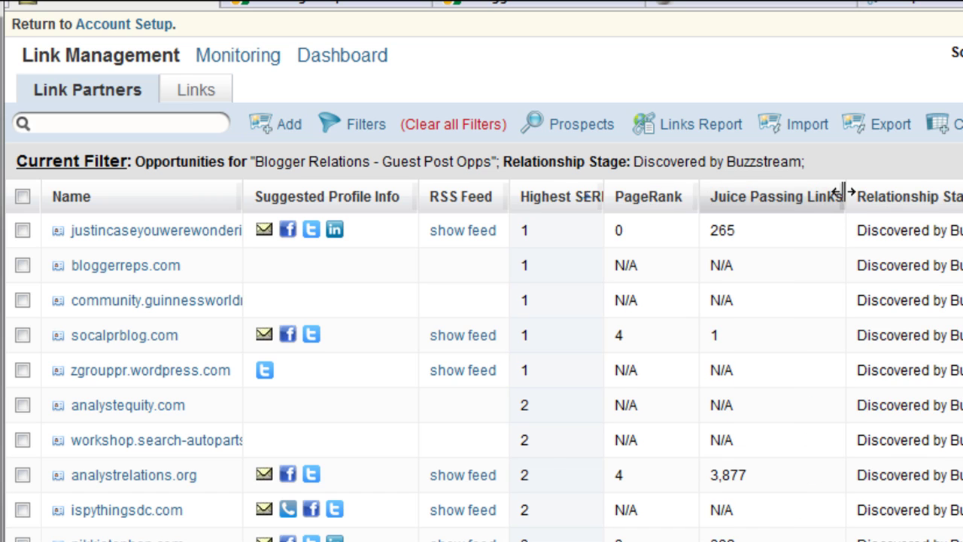
{"action": "left_click_drag", "start_coordinate": [844, 193], "coordinate": [782, 194]}
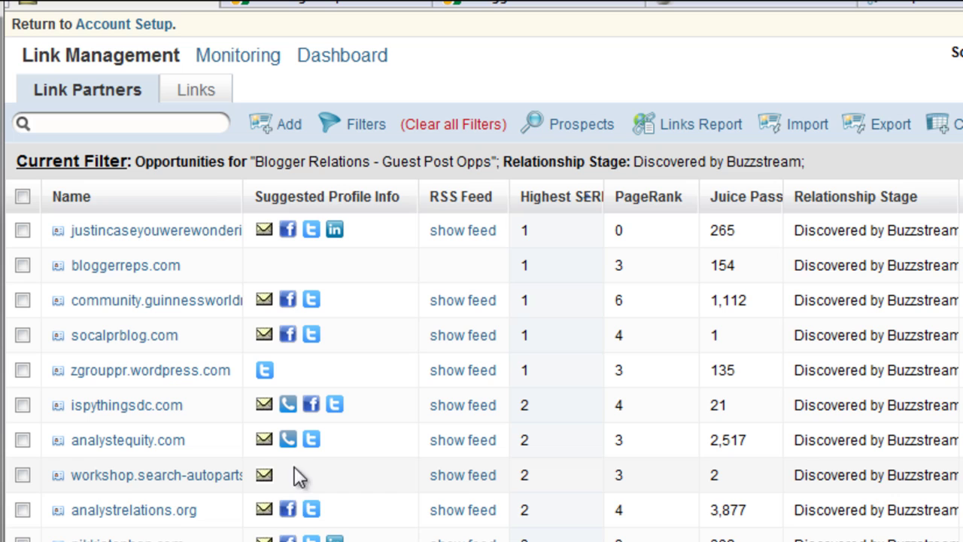
View the suggested contact info discovered for analystrelations.org
{"action": "left_click", "coordinate": [289, 510]}
{"action": "scroll", "coordinate": [279, 511], "scroll_direction": "down", "scroll_amount": 1}
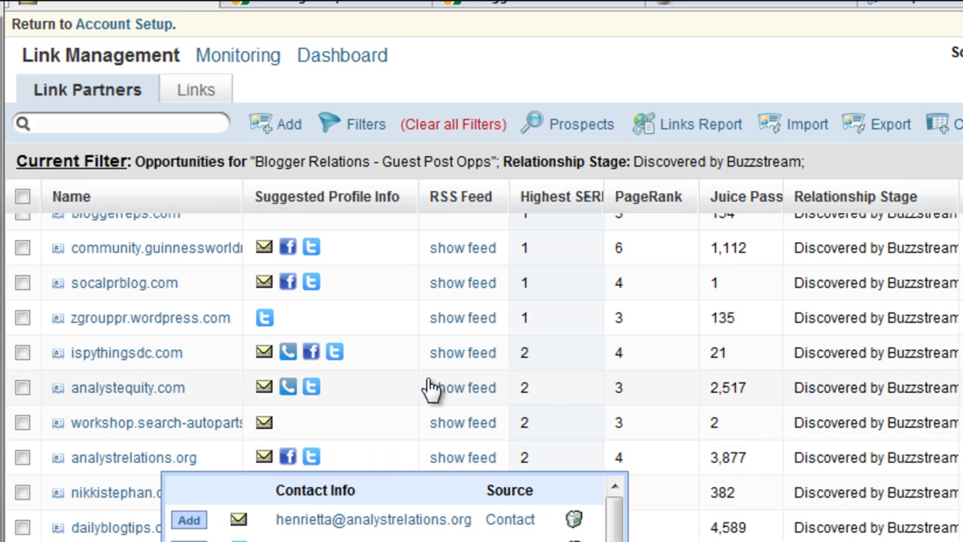
{"action": "scroll", "coordinate": [430, 387], "scroll_direction": "down", "scroll_amount": 3}
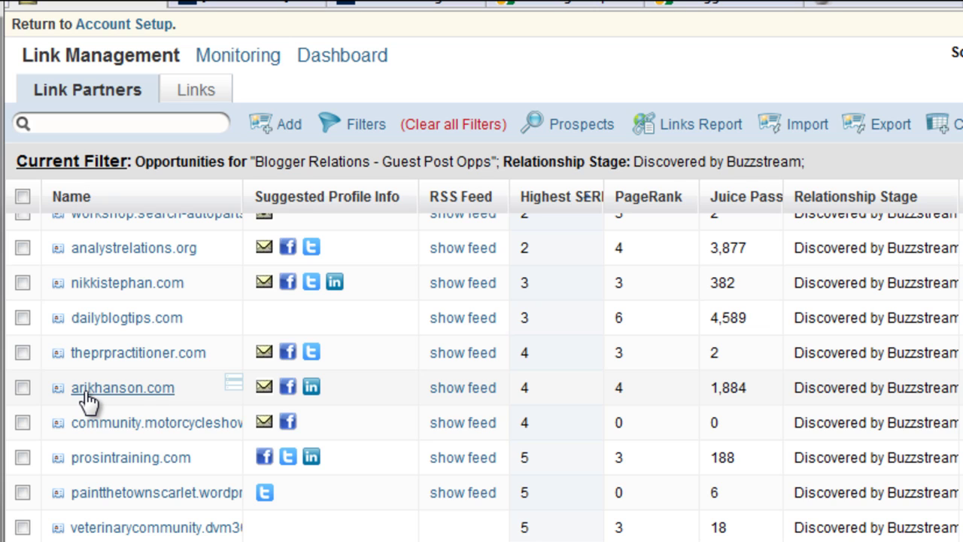
Read through the recent posts in the arikhanson.com RSS feed for guest posts and relevant topics, and close the feed
{"action": "scroll", "coordinate": [507, 313], "scroll_direction": "down", "scroll_amount": 3}
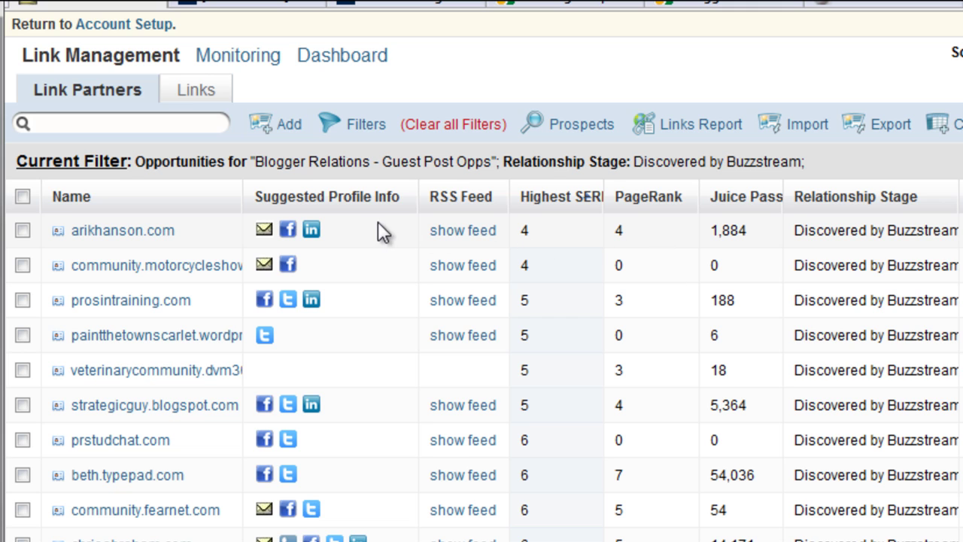
{"action": "left_click", "coordinate": [462, 245]}
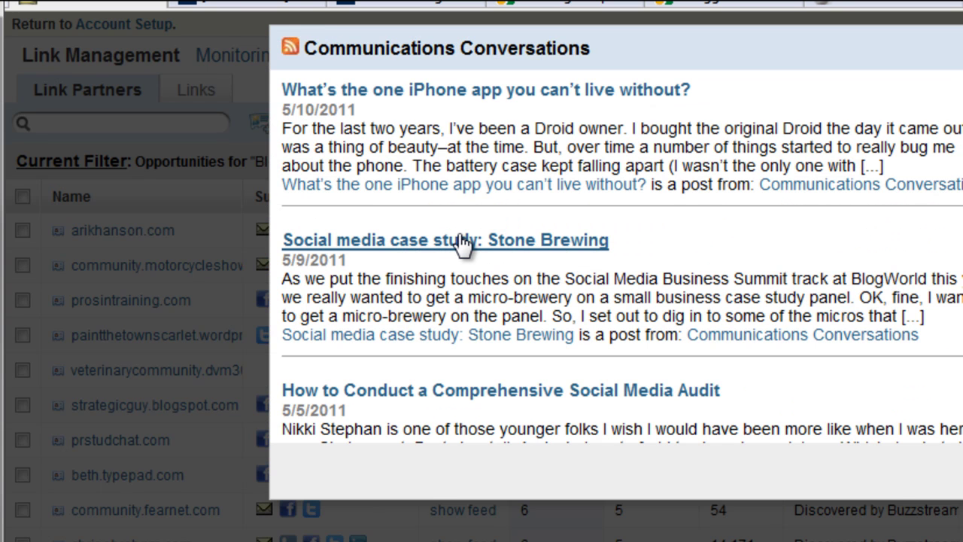
{"action": "scroll", "coordinate": [872, 186], "scroll_direction": "down", "scroll_amount": 4}
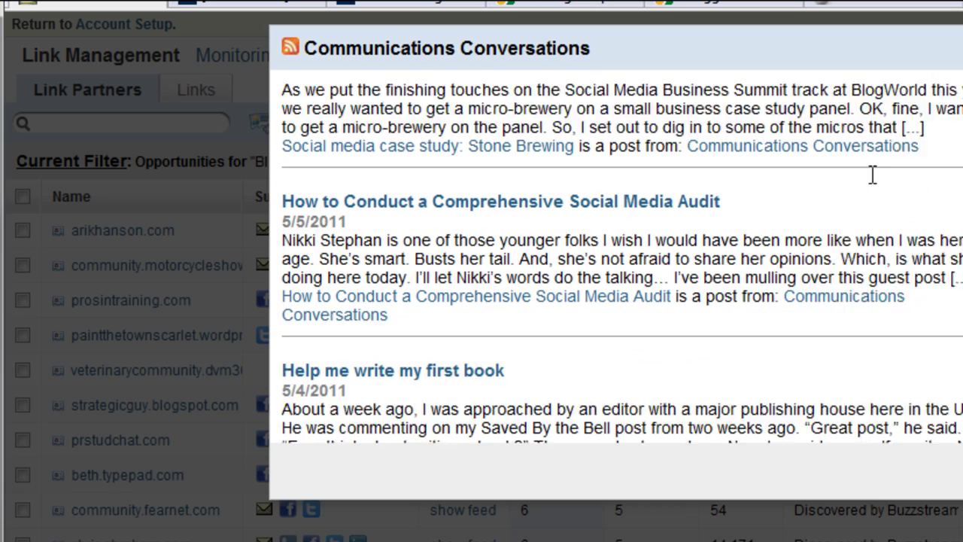
{"action": "scroll", "coordinate": [873, 186], "scroll_direction": "down", "scroll_amount": 3}
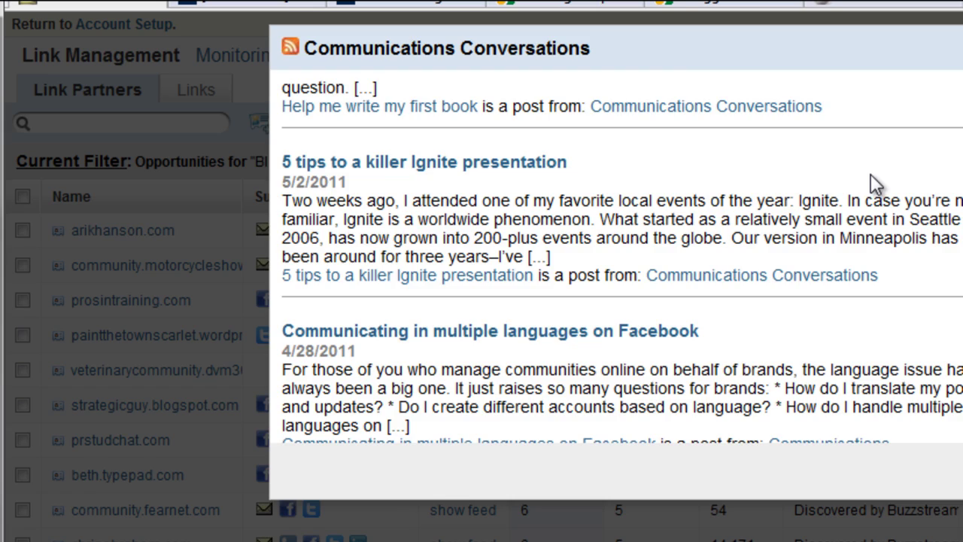
{"action": "scroll", "coordinate": [870, 174], "scroll_direction": "down", "scroll_amount": 7}
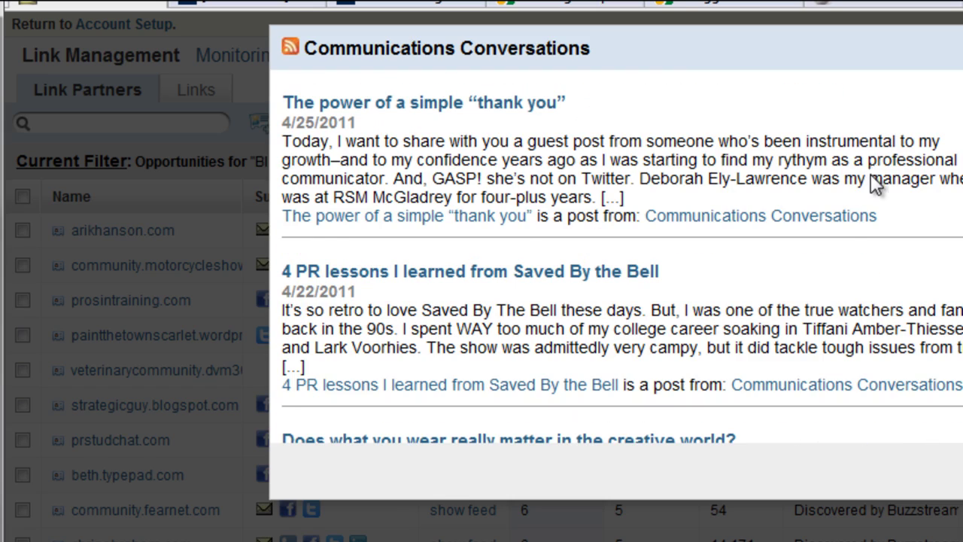
{"action": "scroll", "coordinate": [873, 173], "scroll_direction": "down", "scroll_amount": 2}
{"action": "scroll", "coordinate": [872, 172], "scroll_direction": "down", "scroll_amount": 1}
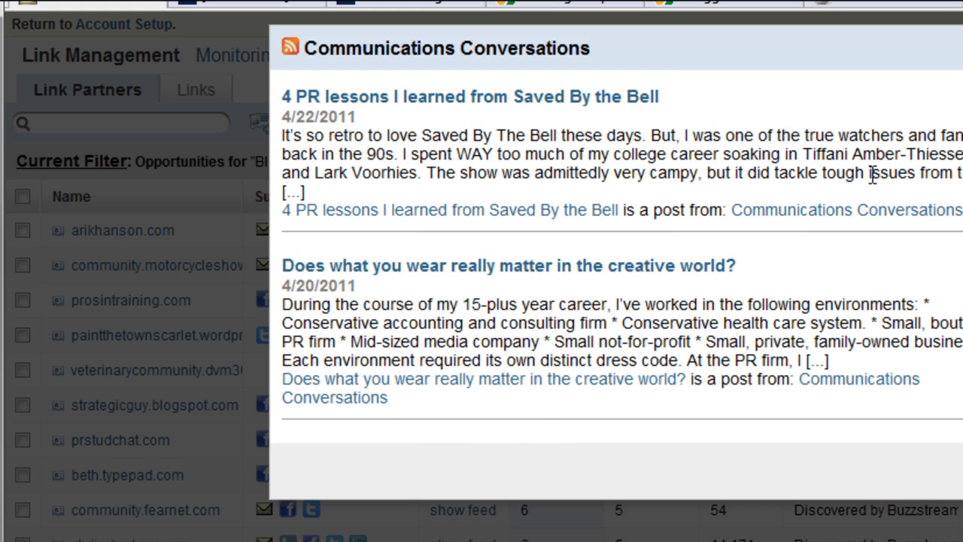
{"action": "left_click", "coordinate": [247, 195]}
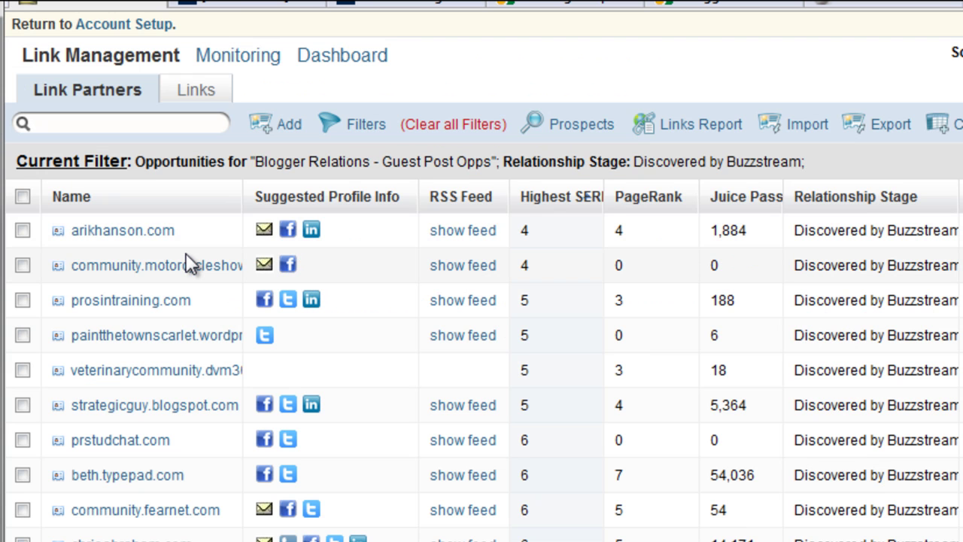
Open the arikhanson.com prospect profile and set its overall rating to High, type to Blog and relationship to Not Started
{"action": "left_click", "coordinate": [128, 233]}
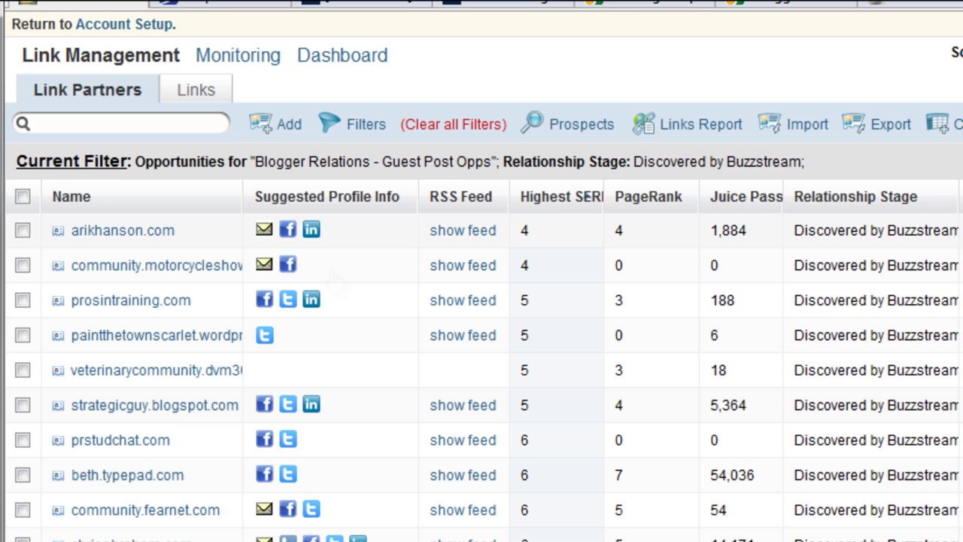
{"action": "mouse_move", "coordinate": [264, 232]}
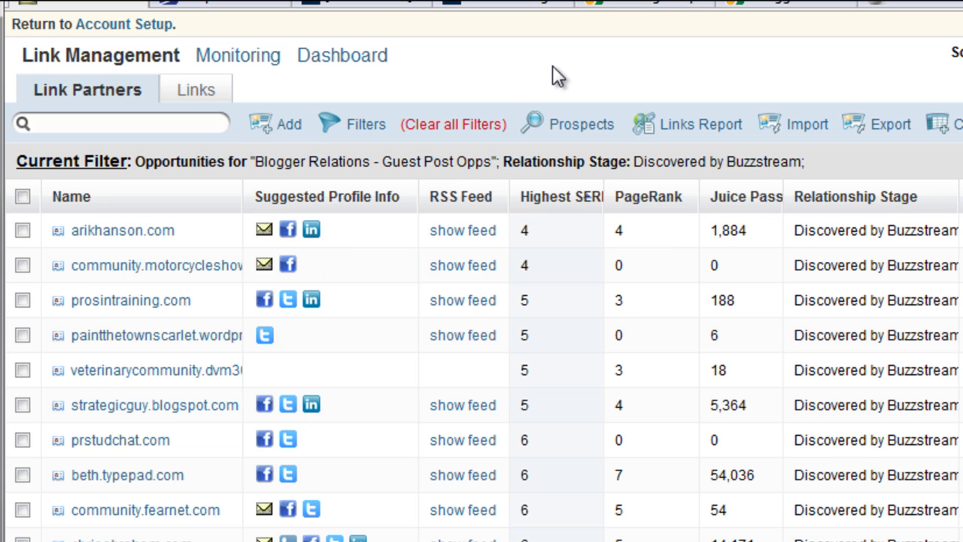
{"action": "left_click", "coordinate": [123, 231]}
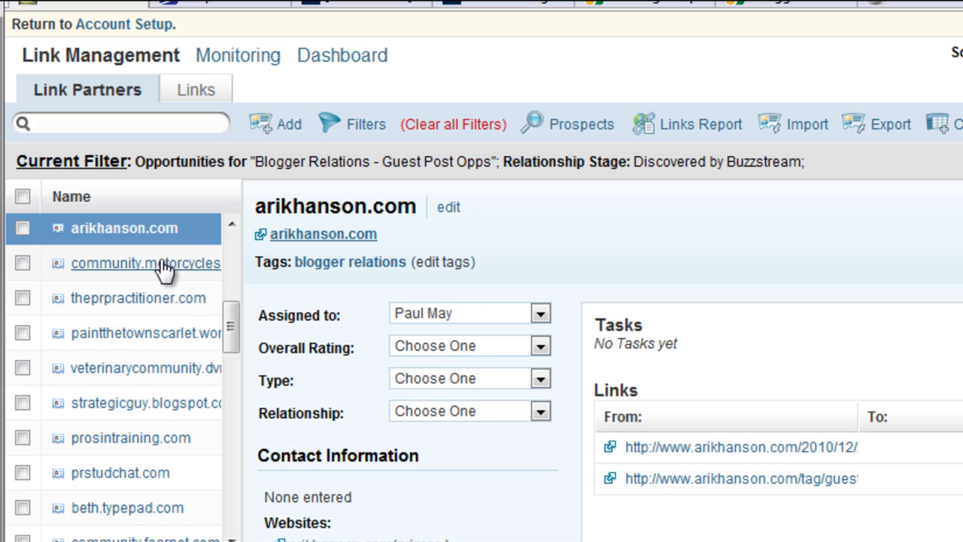
{"action": "left_click", "coordinate": [535, 347]}
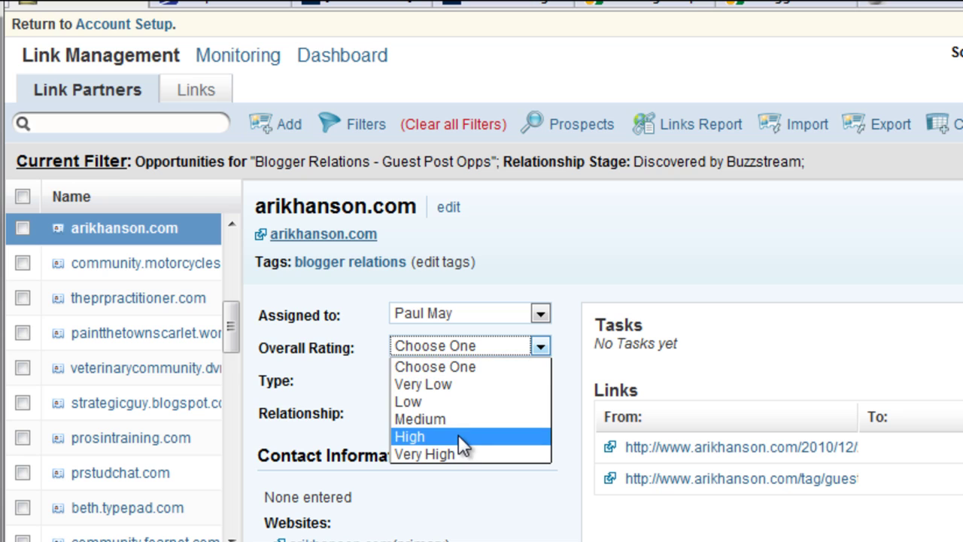
{"action": "left_click", "coordinate": [458, 435]}
{"action": "left_click", "coordinate": [538, 378]}
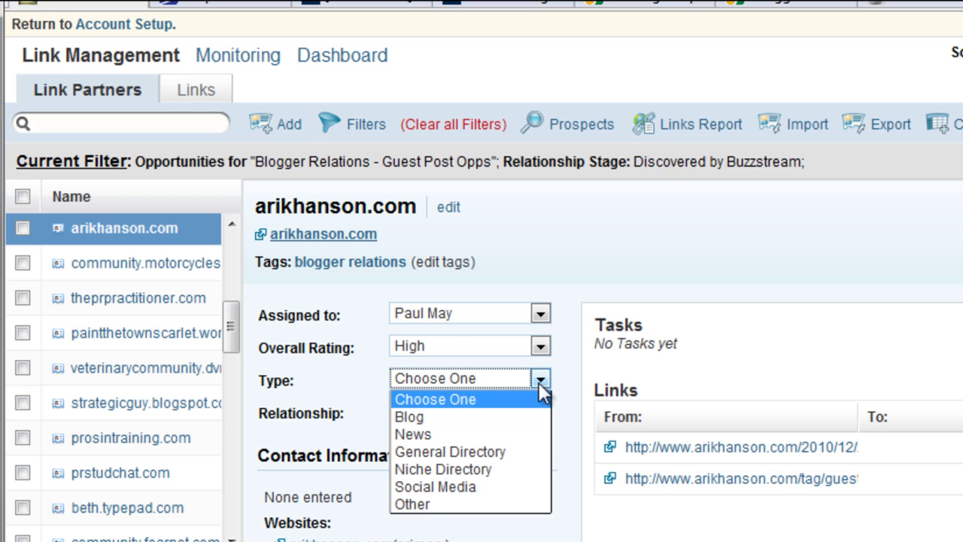
{"action": "left_click", "coordinate": [461, 422]}
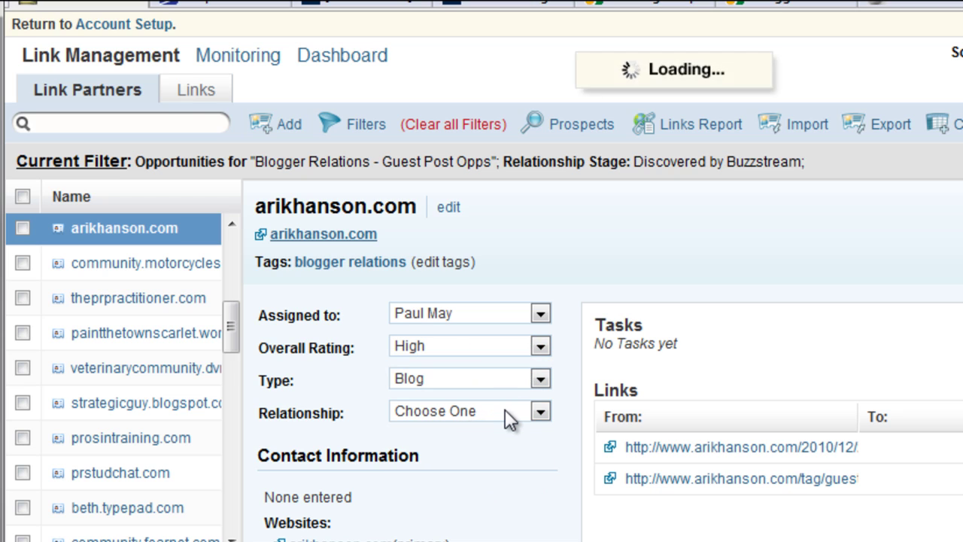
{"action": "left_click", "coordinate": [505, 409]}
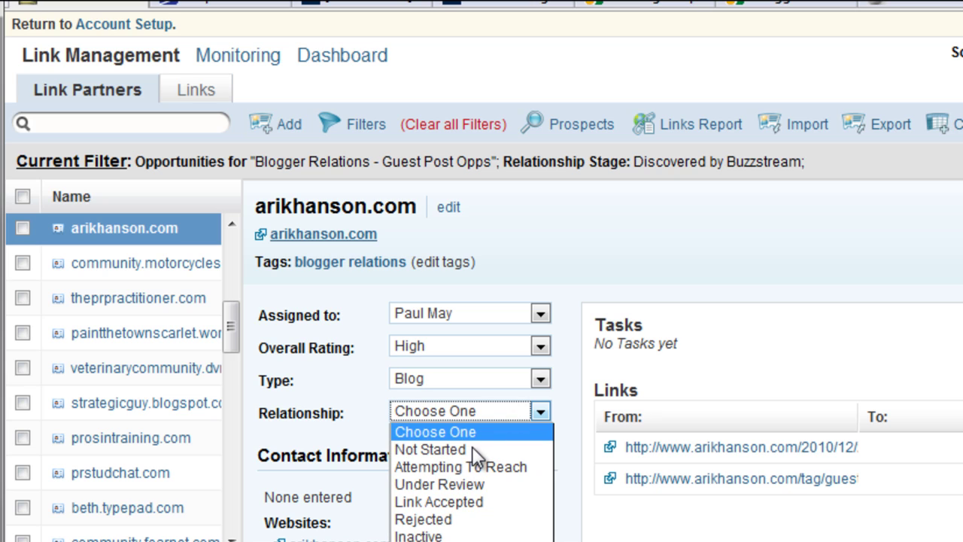
{"action": "left_click", "coordinate": [465, 449]}
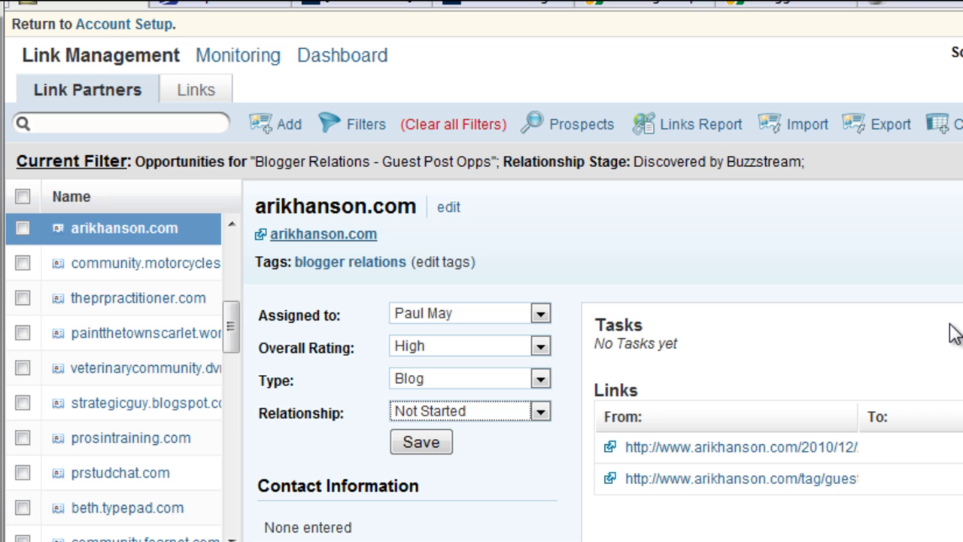
Add the note "Has written extensively about blogger outreach." to the arikhanson.com profile
{"action": "scroll", "coordinate": [918, 346], "scroll_direction": "down", "scroll_amount": 4}
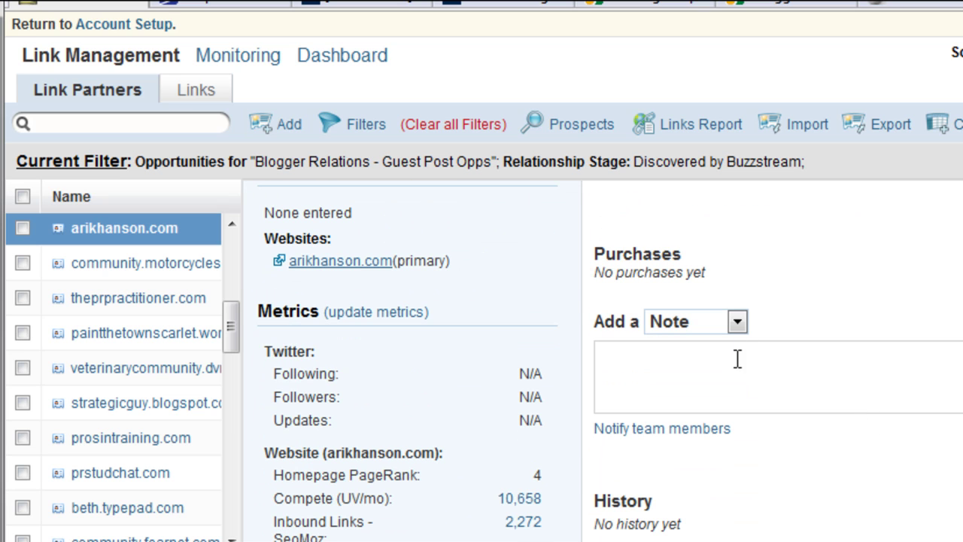
{"action": "left_click", "coordinate": [855, 358]}
{"action": "type", "text": "Has written extensively about "}
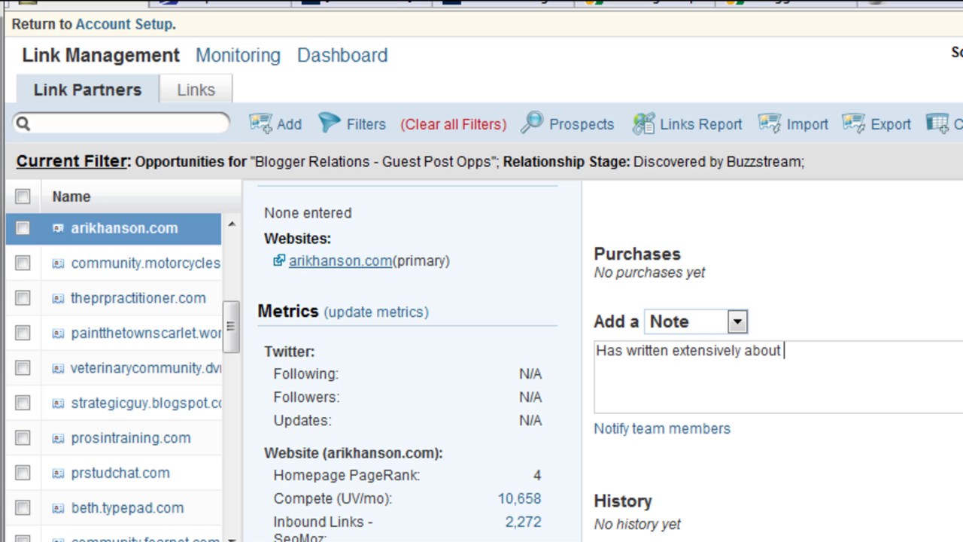
{"action": "type", "text": "blogger outreach."}
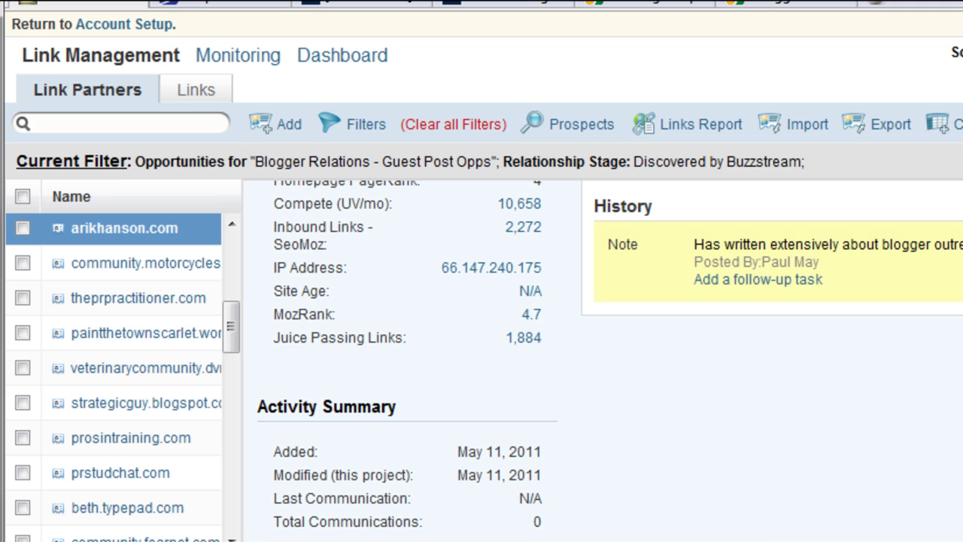
Return to the prospect list, select all listed prospects and start a new bulk task named "Research contact info"
{"action": "scroll", "coordinate": [833, 455], "scroll_direction": "up", "scroll_amount": 10}
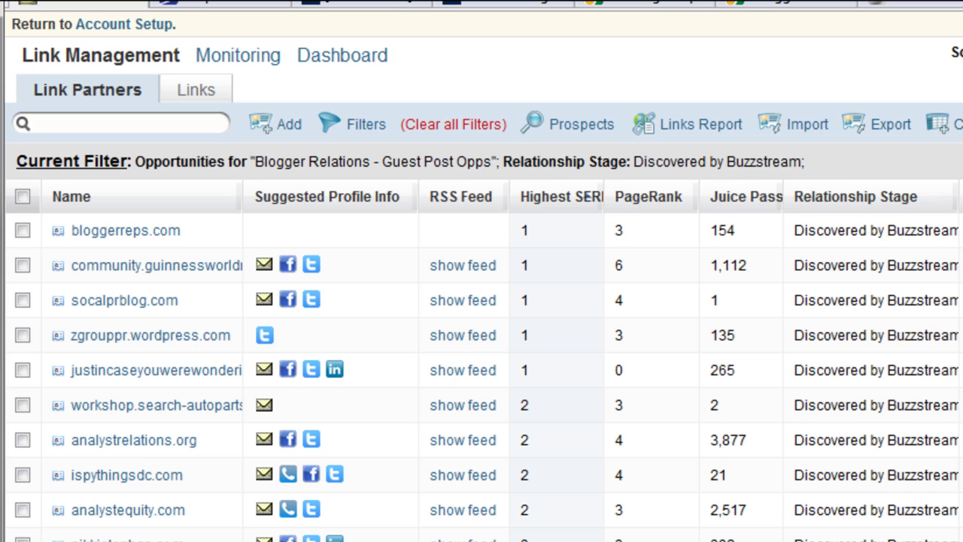
{"action": "left_click", "coordinate": [22, 196]}
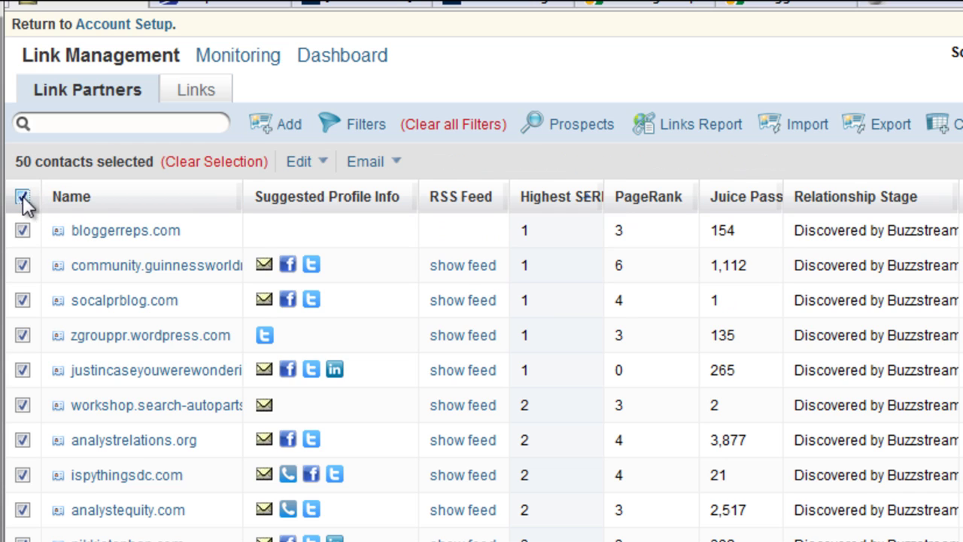
{"action": "left_click", "coordinate": [321, 167]}
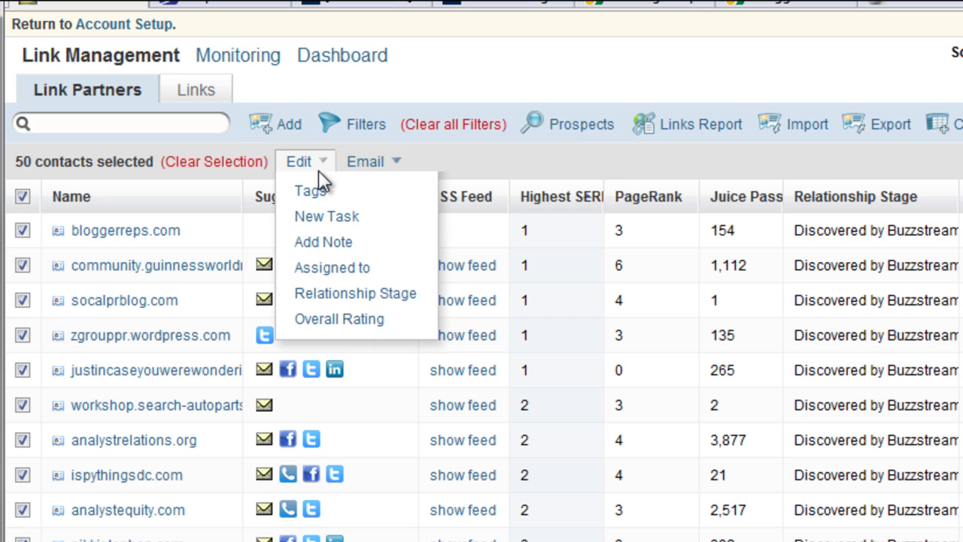
{"action": "left_click", "coordinate": [331, 218]}
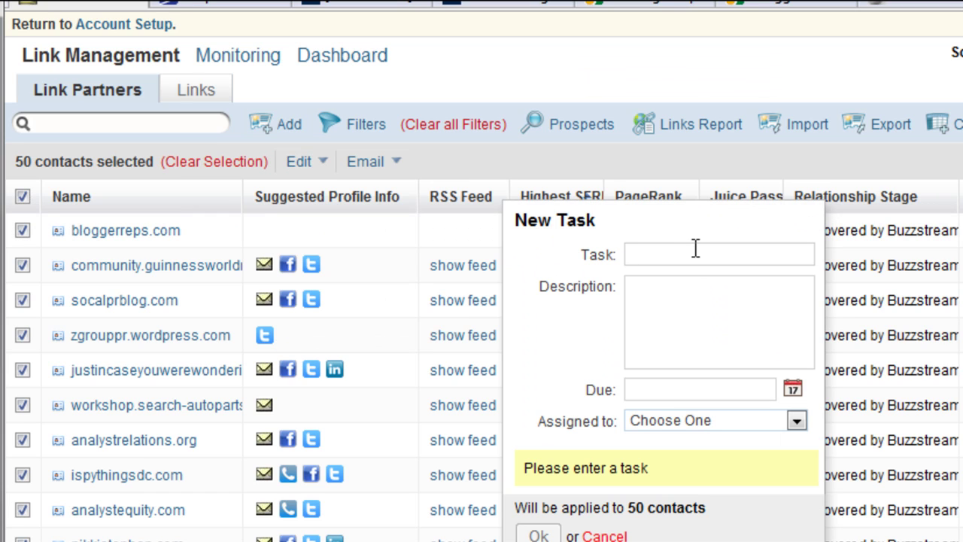
{"action": "left_click", "coordinate": [695, 248]}
{"action": "type", "text": "Research contact i"}
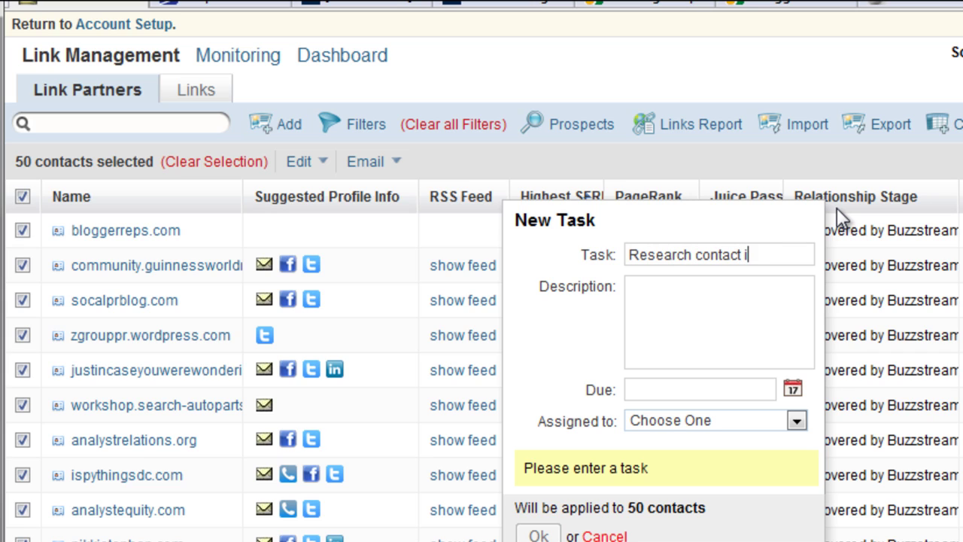
{"action": "type", "text": "nfo"}
Set the task's due date to 5/13/2011, assign it to a team member and apply it to the selected prospects
{"action": "left_click", "coordinate": [793, 388]}
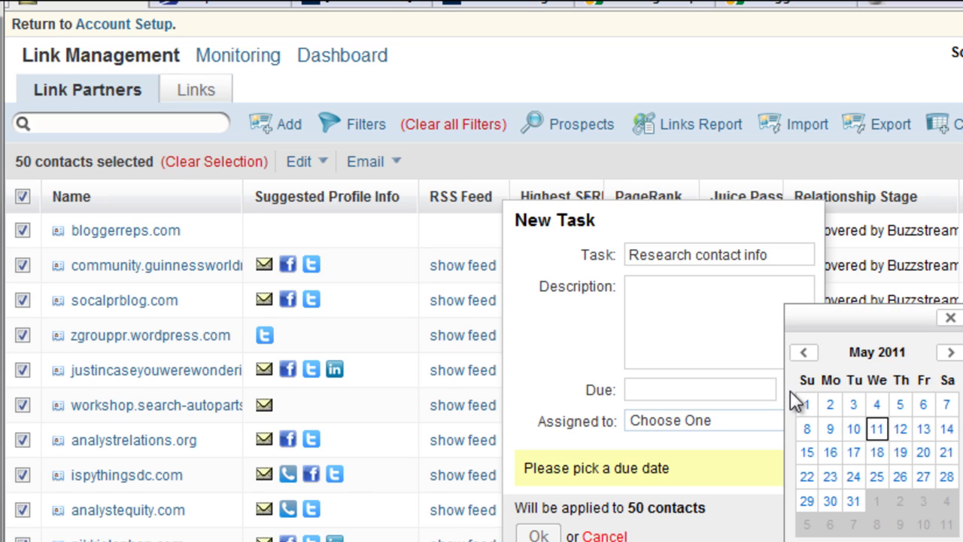
{"action": "left_click", "coordinate": [922, 428]}
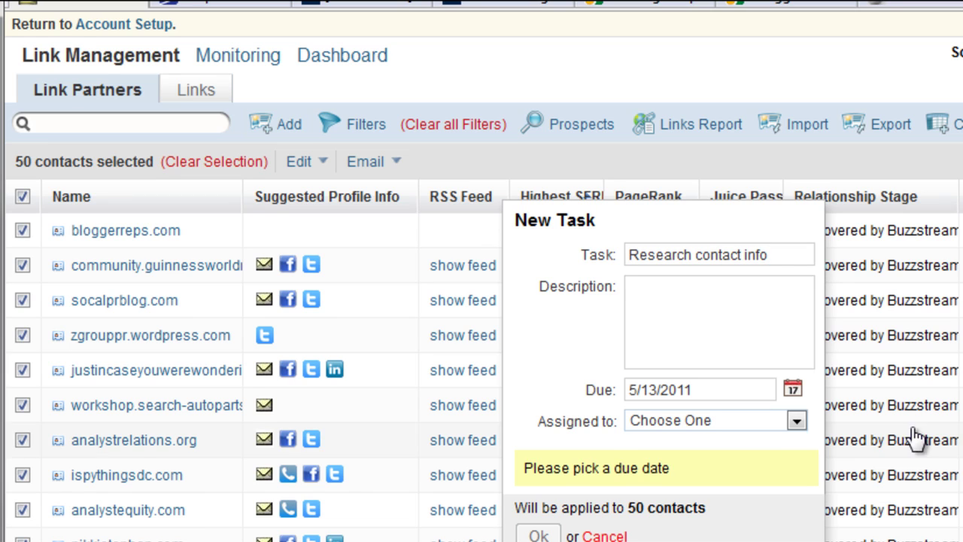
{"action": "left_click", "coordinate": [796, 421]}
{"action": "left_click", "coordinate": [718, 475]}
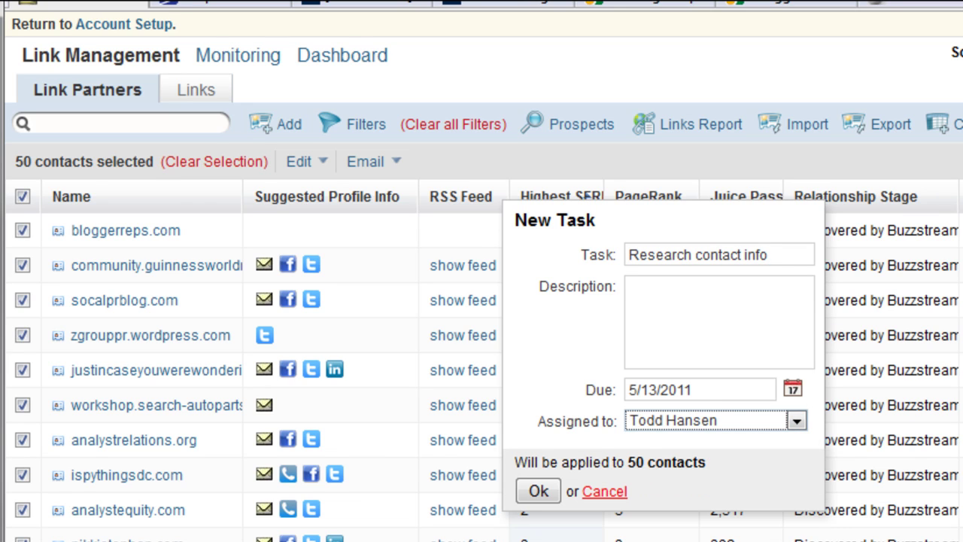
{"action": "left_click", "coordinate": [537, 493]}
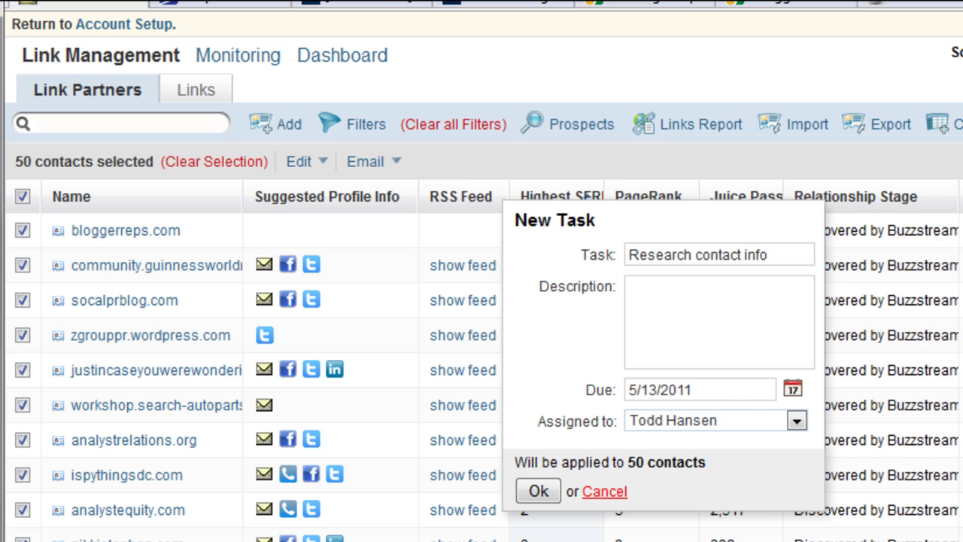
Set the relationship stage of all selected prospects to Not Started and close the update confirmation
{"action": "left_click", "coordinate": [310, 164]}
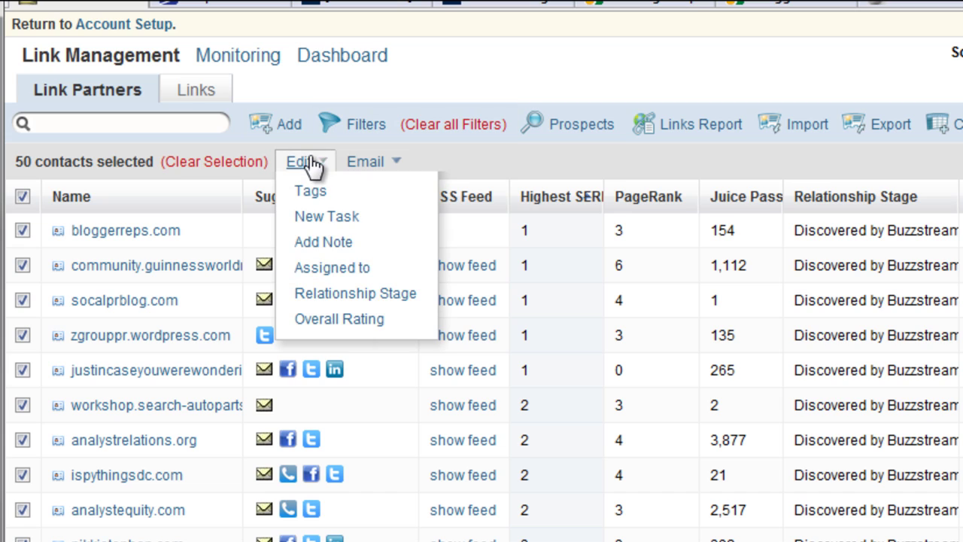
{"action": "left_click", "coordinate": [355, 294]}
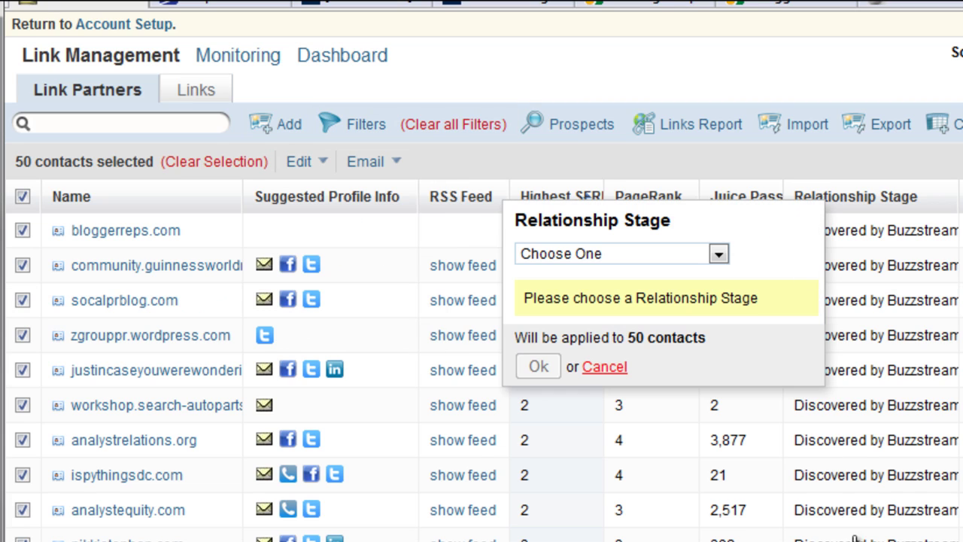
{"action": "left_click", "coordinate": [690, 254]}
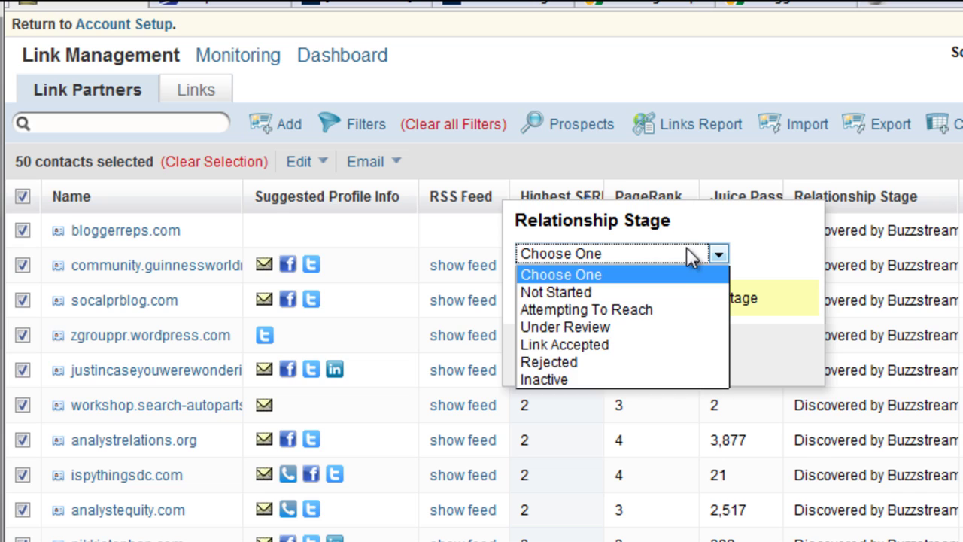
{"action": "left_click", "coordinate": [654, 292]}
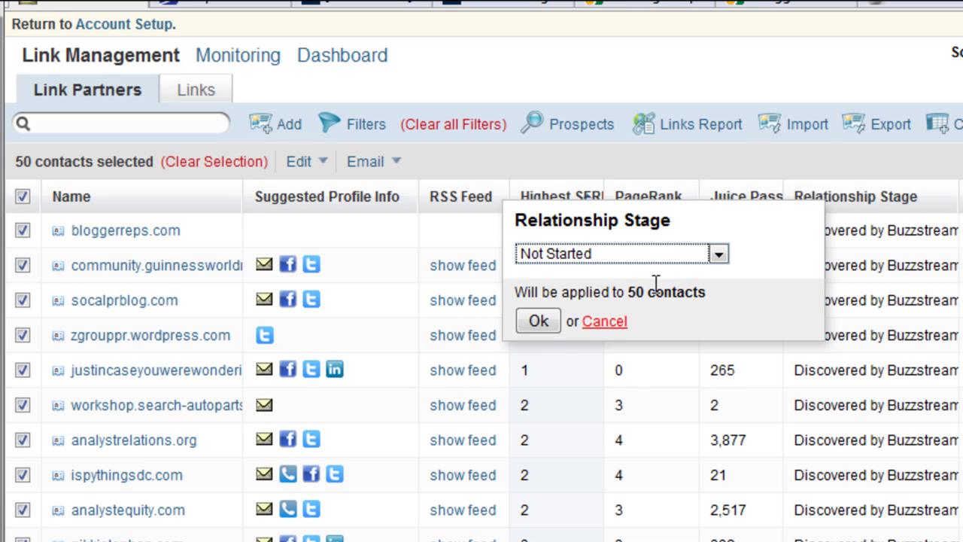
{"action": "left_click", "coordinate": [538, 328]}
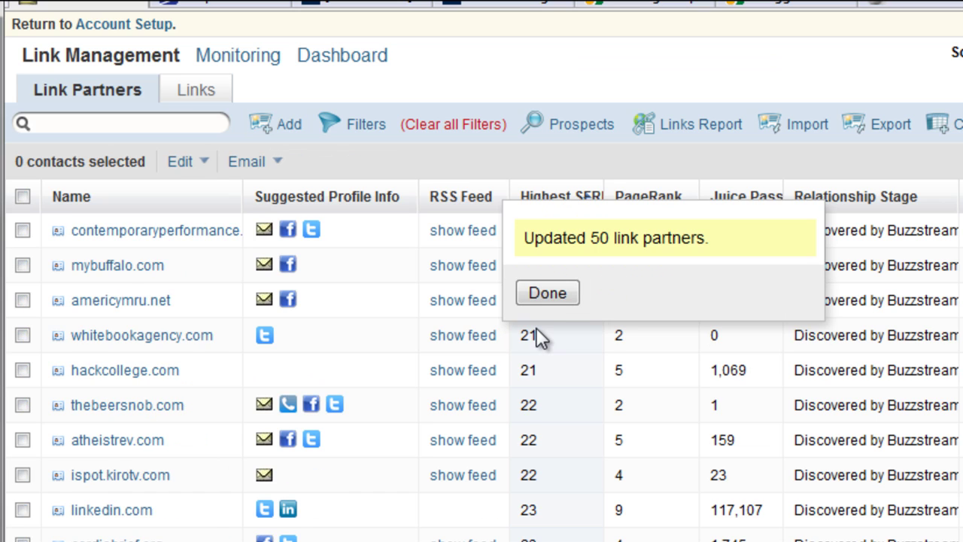
{"action": "left_click", "coordinate": [553, 295]}
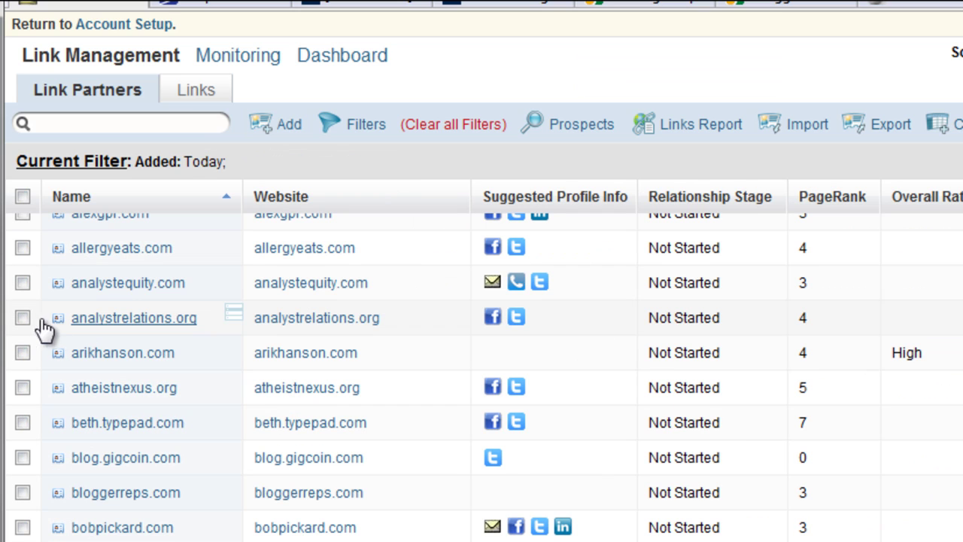
Select analystrelations.org and arikhanson.com in the link partners list and start an outreach email to them with the Feasibility eBook template
{"action": "left_click", "coordinate": [22, 317]}
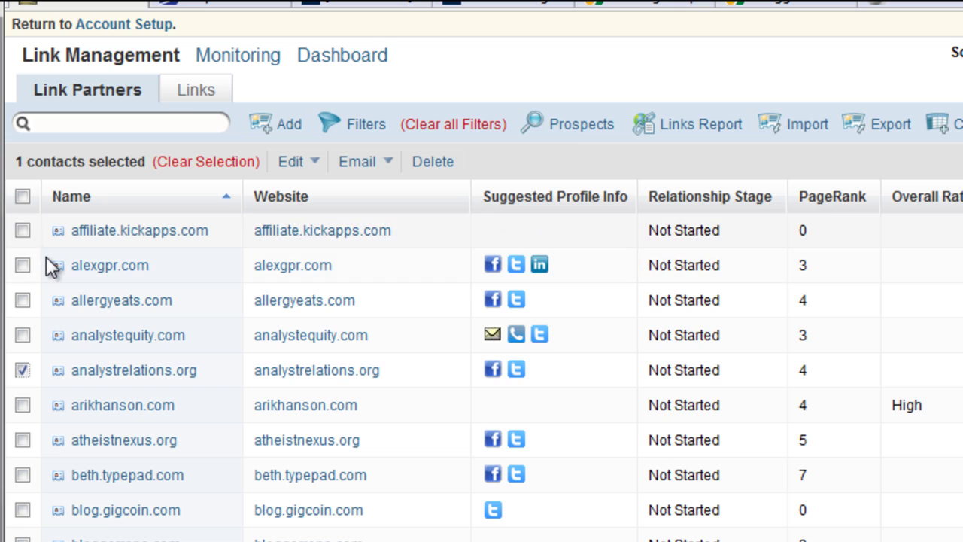
{"action": "left_click", "coordinate": [22, 405]}
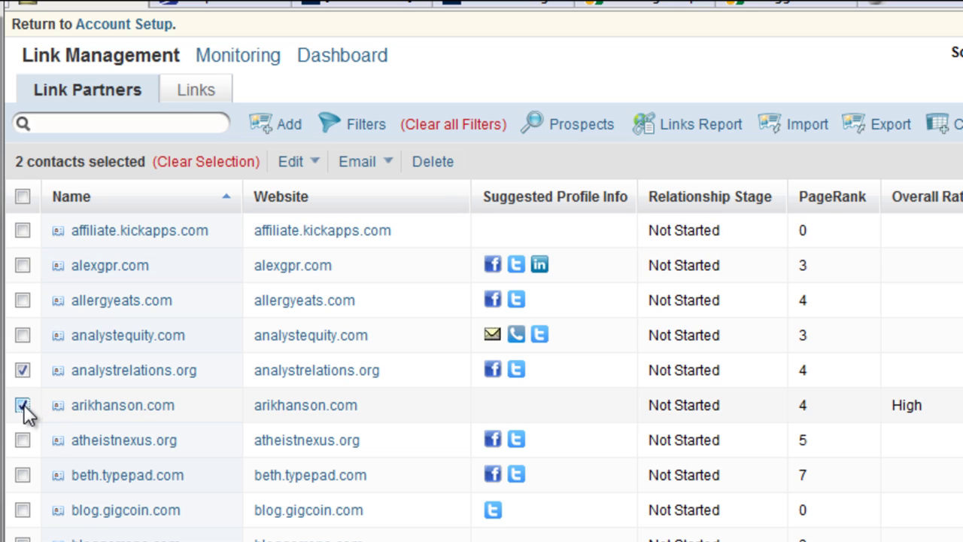
{"action": "left_click", "coordinate": [363, 162]}
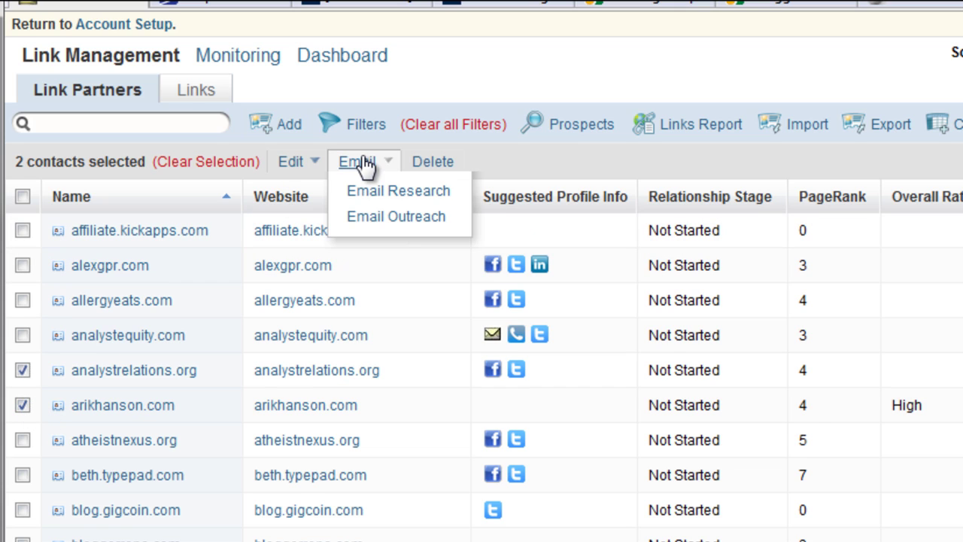
{"action": "left_click", "coordinate": [369, 216]}
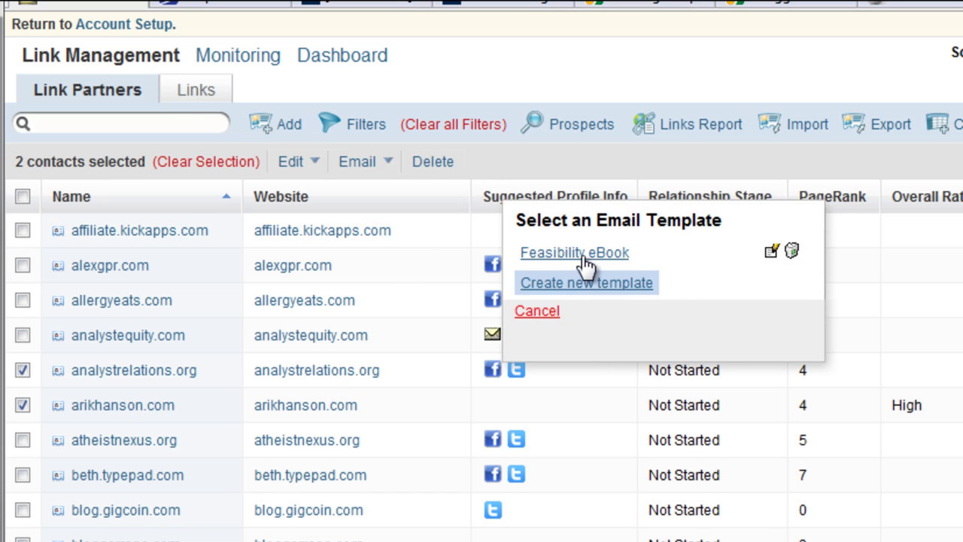
{"action": "left_click", "coordinate": [583, 258]}
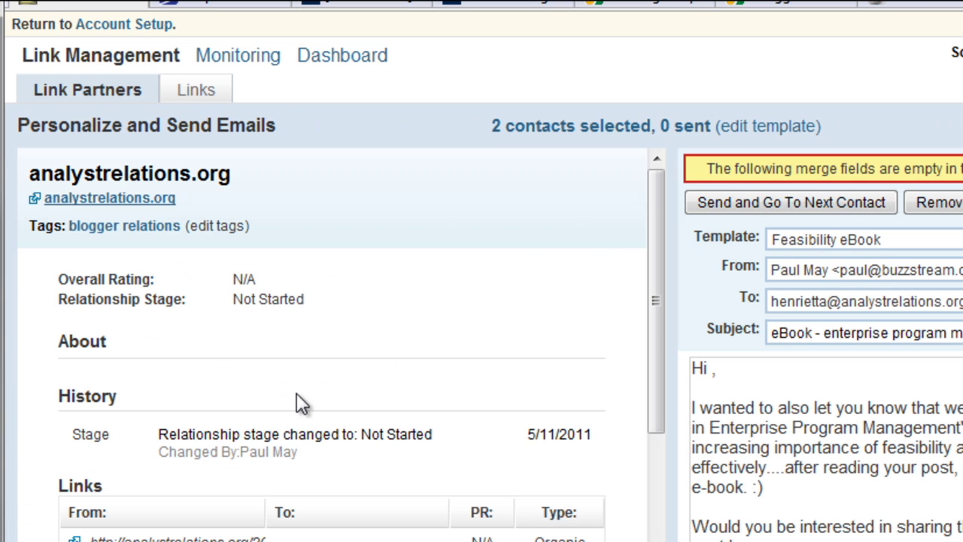
Review the history, links and email body for analystrelations.org, and place the text cursor in the email's greeting
{"action": "scroll", "coordinate": [300, 398], "scroll_direction": "down", "scroll_amount": 3}
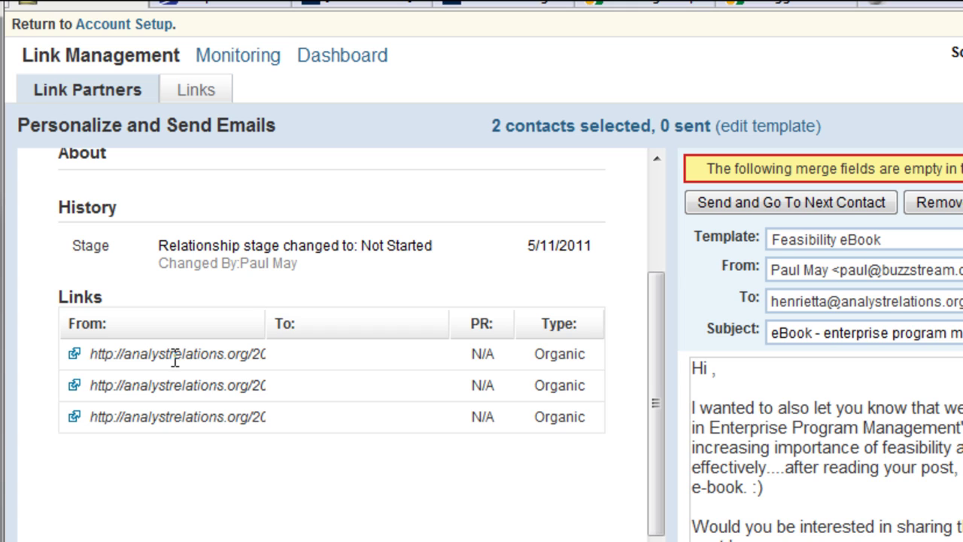
{"action": "mouse_move", "coordinate": [73, 358]}
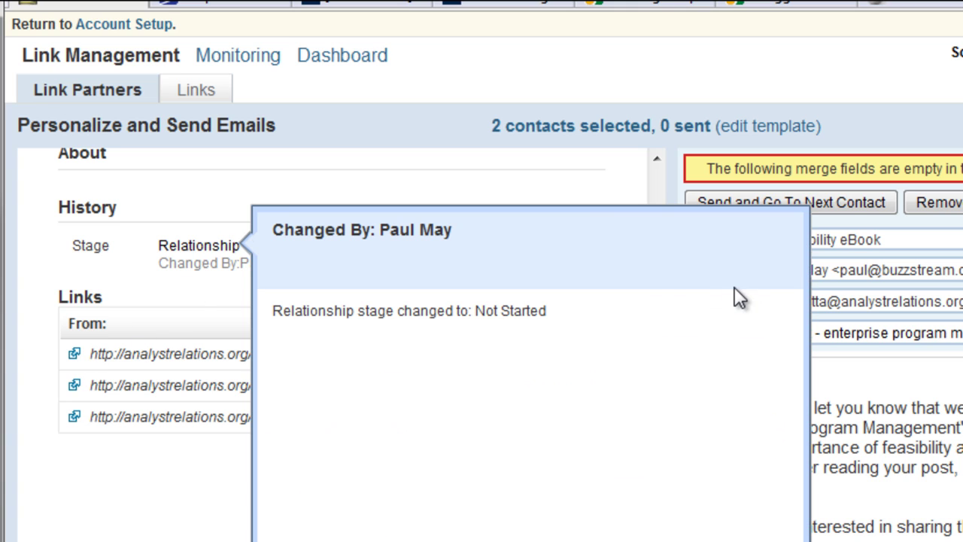
{"action": "left_click", "coordinate": [743, 391]}
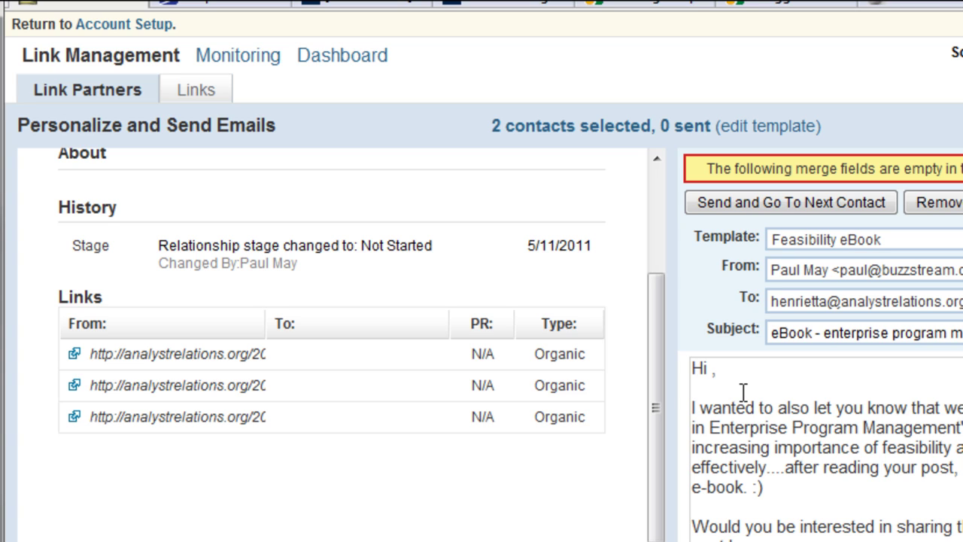
{"action": "scroll", "coordinate": [743, 391], "scroll_direction": "down", "scroll_amount": 1}
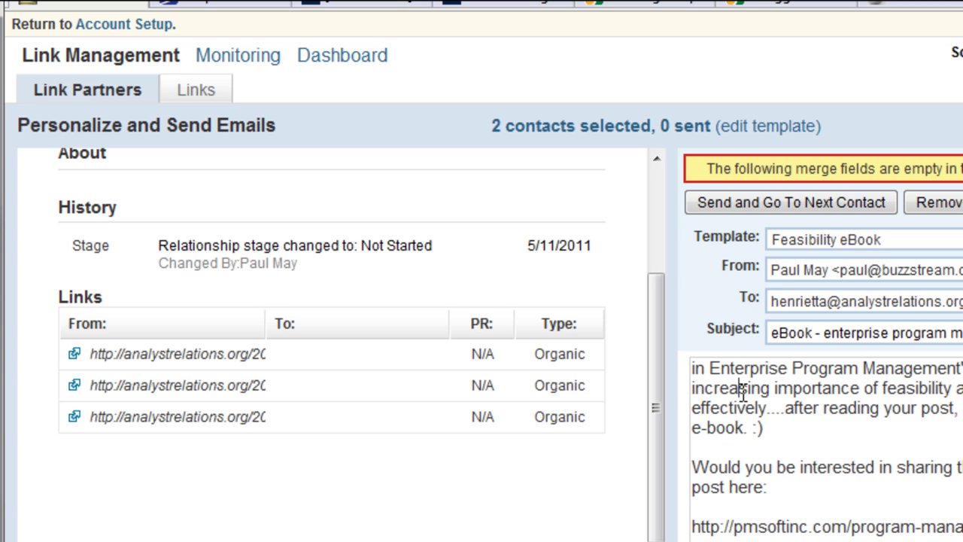
{"action": "scroll", "coordinate": [741, 390], "scroll_direction": "up", "scroll_amount": 1}
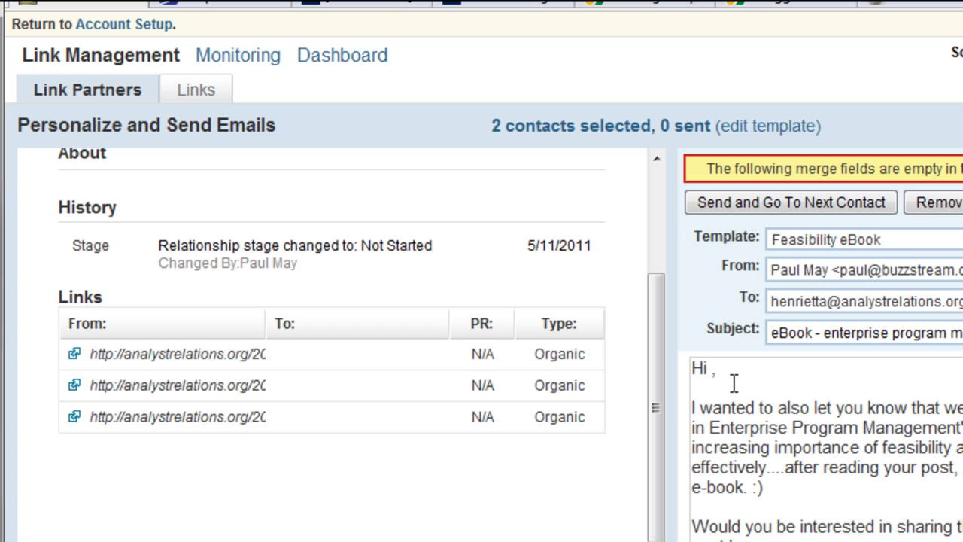
{"action": "key", "text": "Up"}
{"action": "key", "text": "Right"}
{"action": "key", "text": "Right"}
{"action": "key", "text": "Right"}
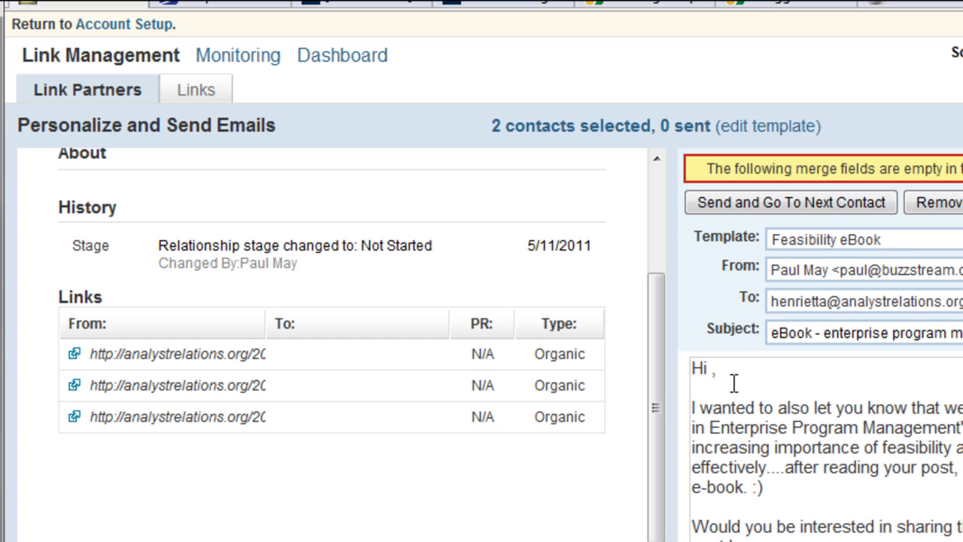